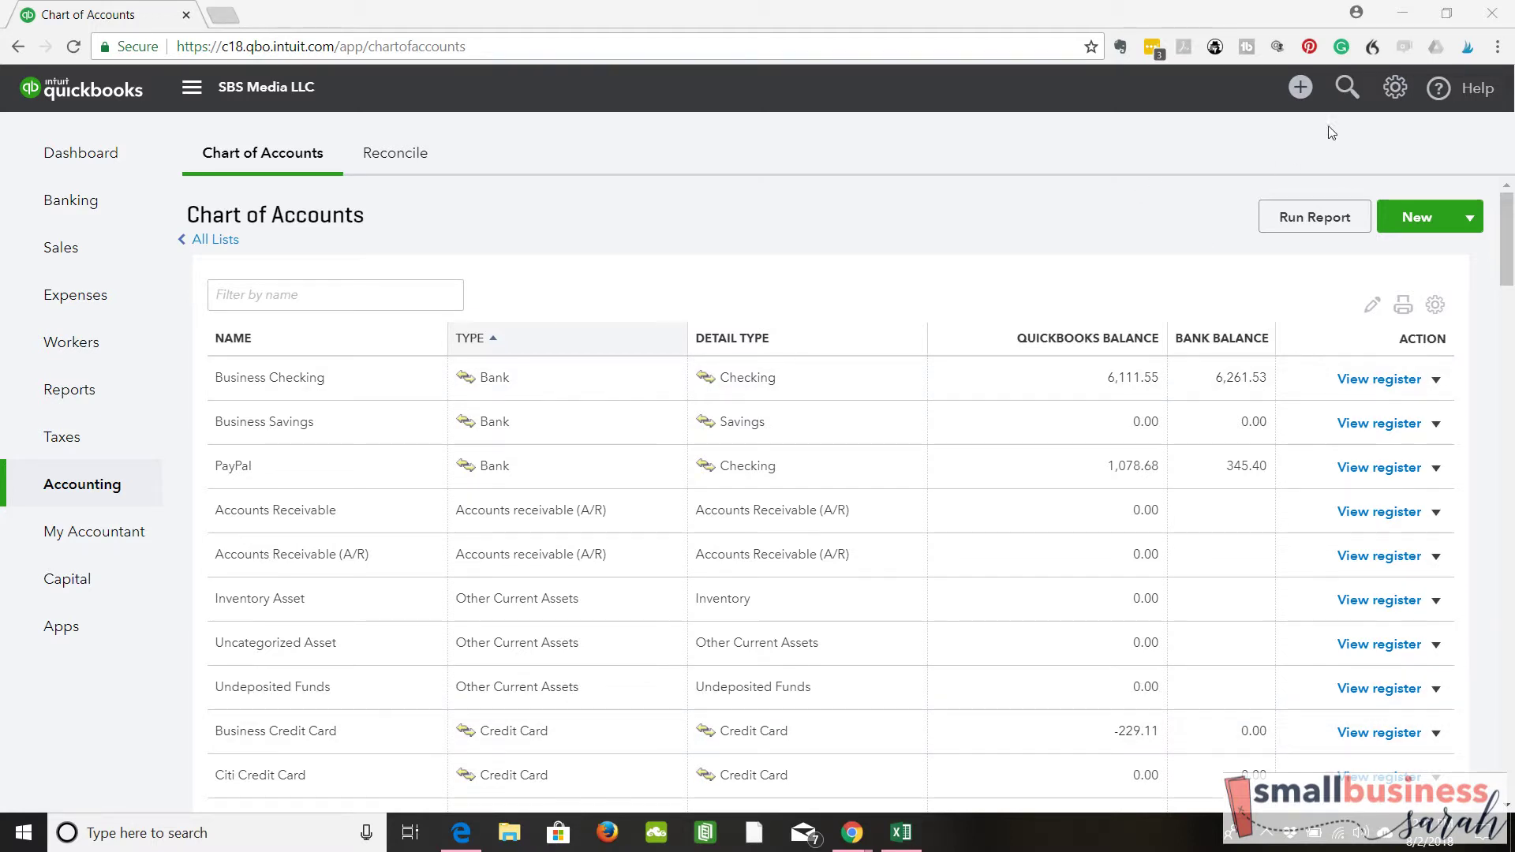
# - Create a new Expense and choose Payable to Yourself as its bank/credit account
pyautogui.click(1300, 89)
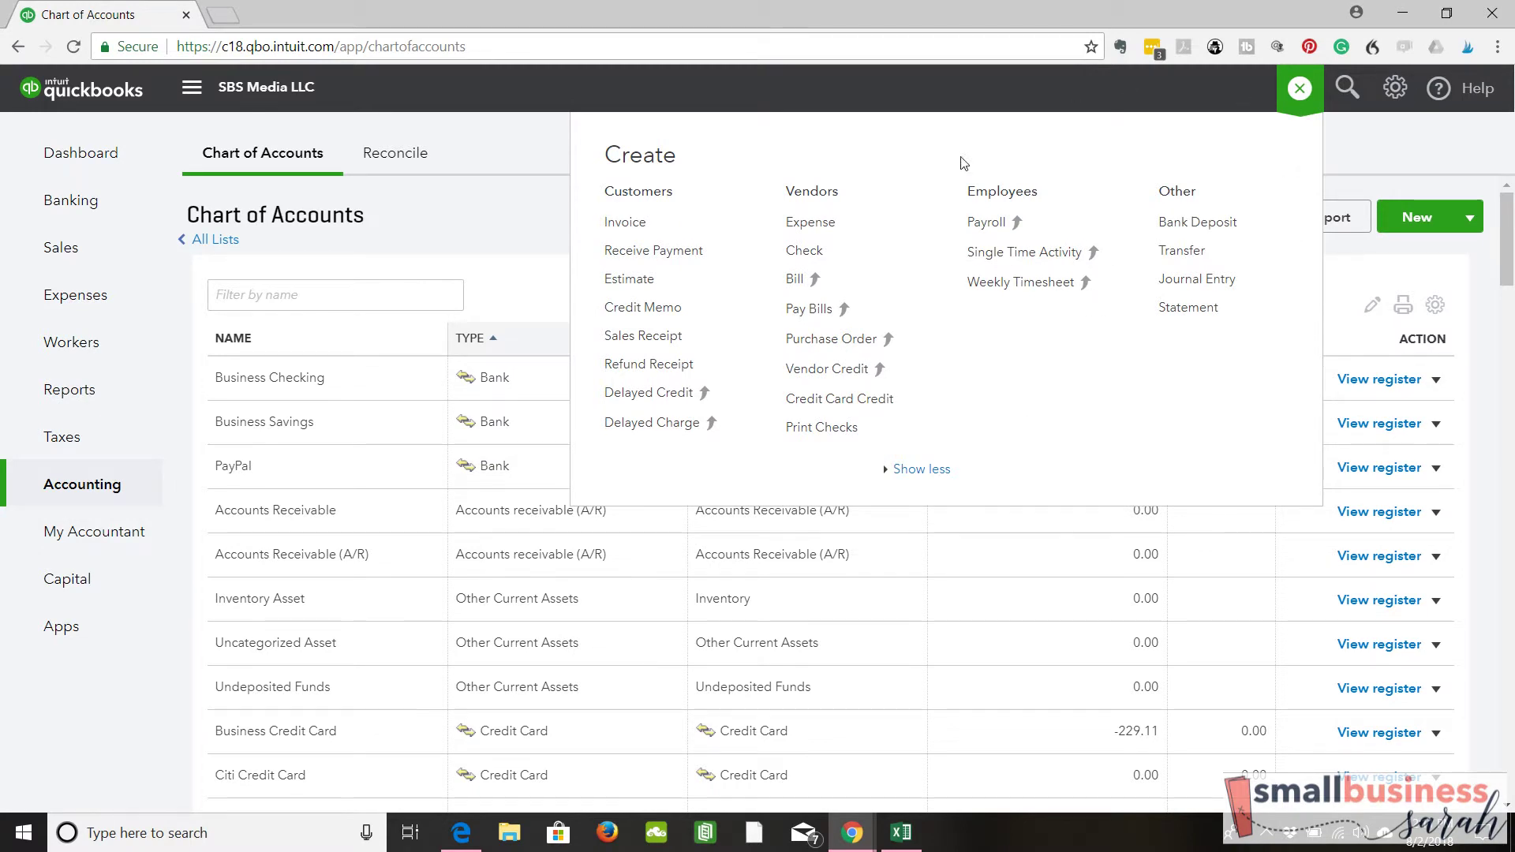
pyautogui.click(859, 233)
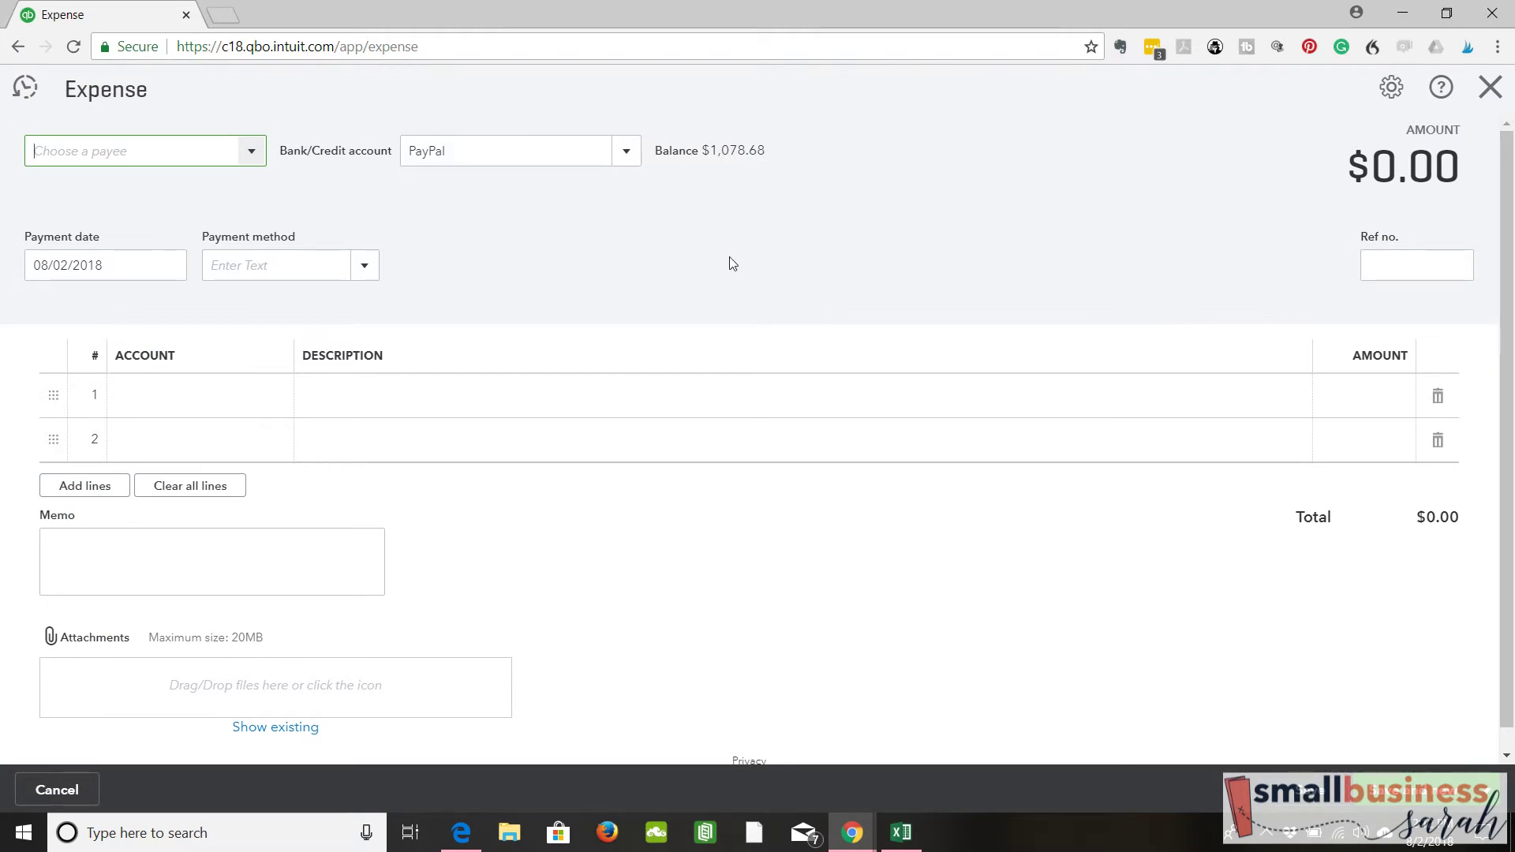
pyautogui.click(629, 158)
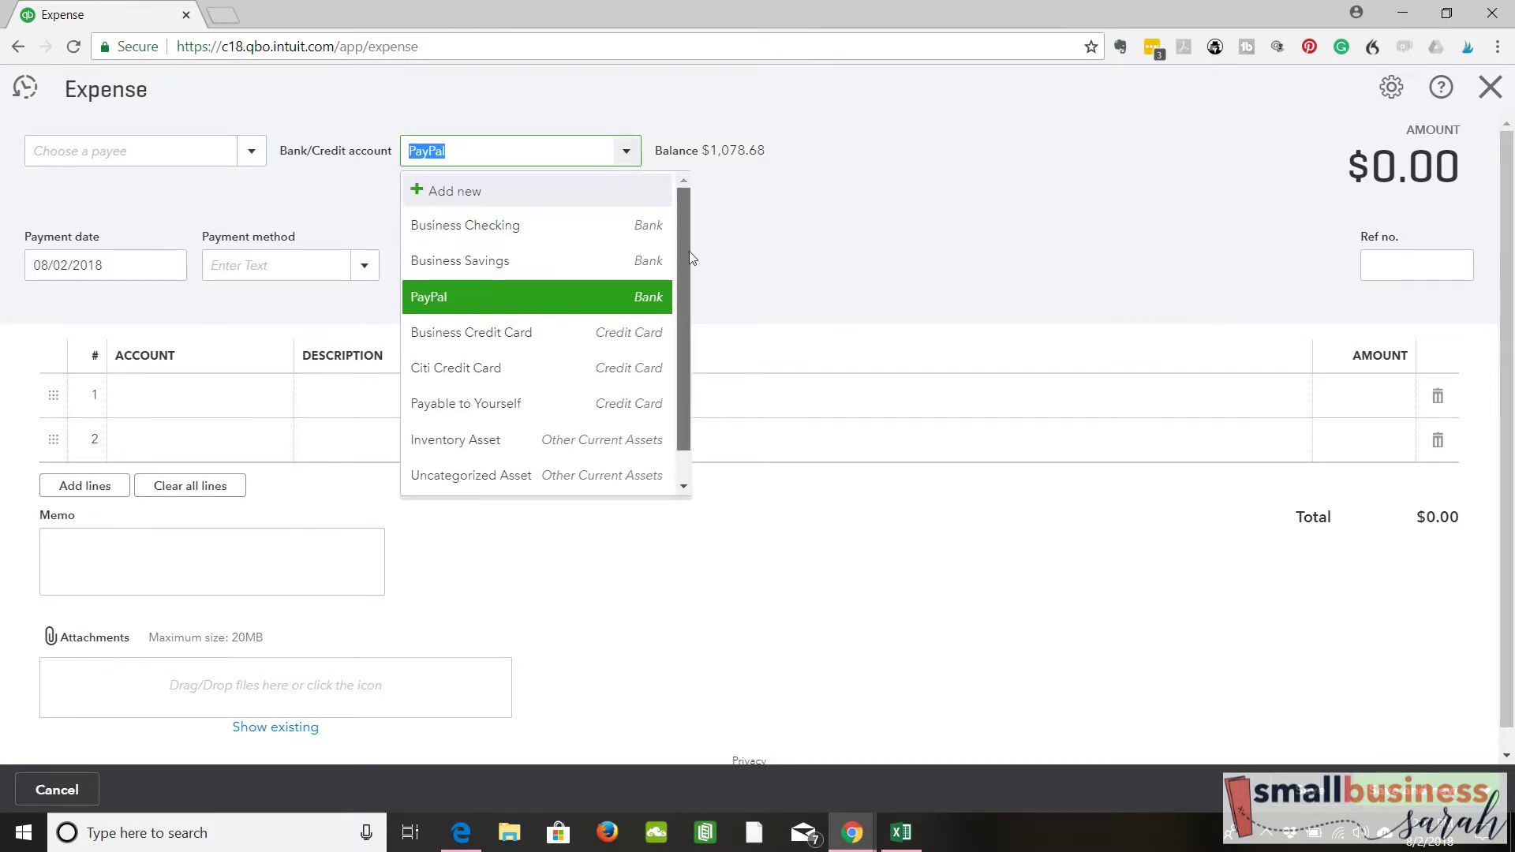
pyautogui.scroll(1, 685, 295)
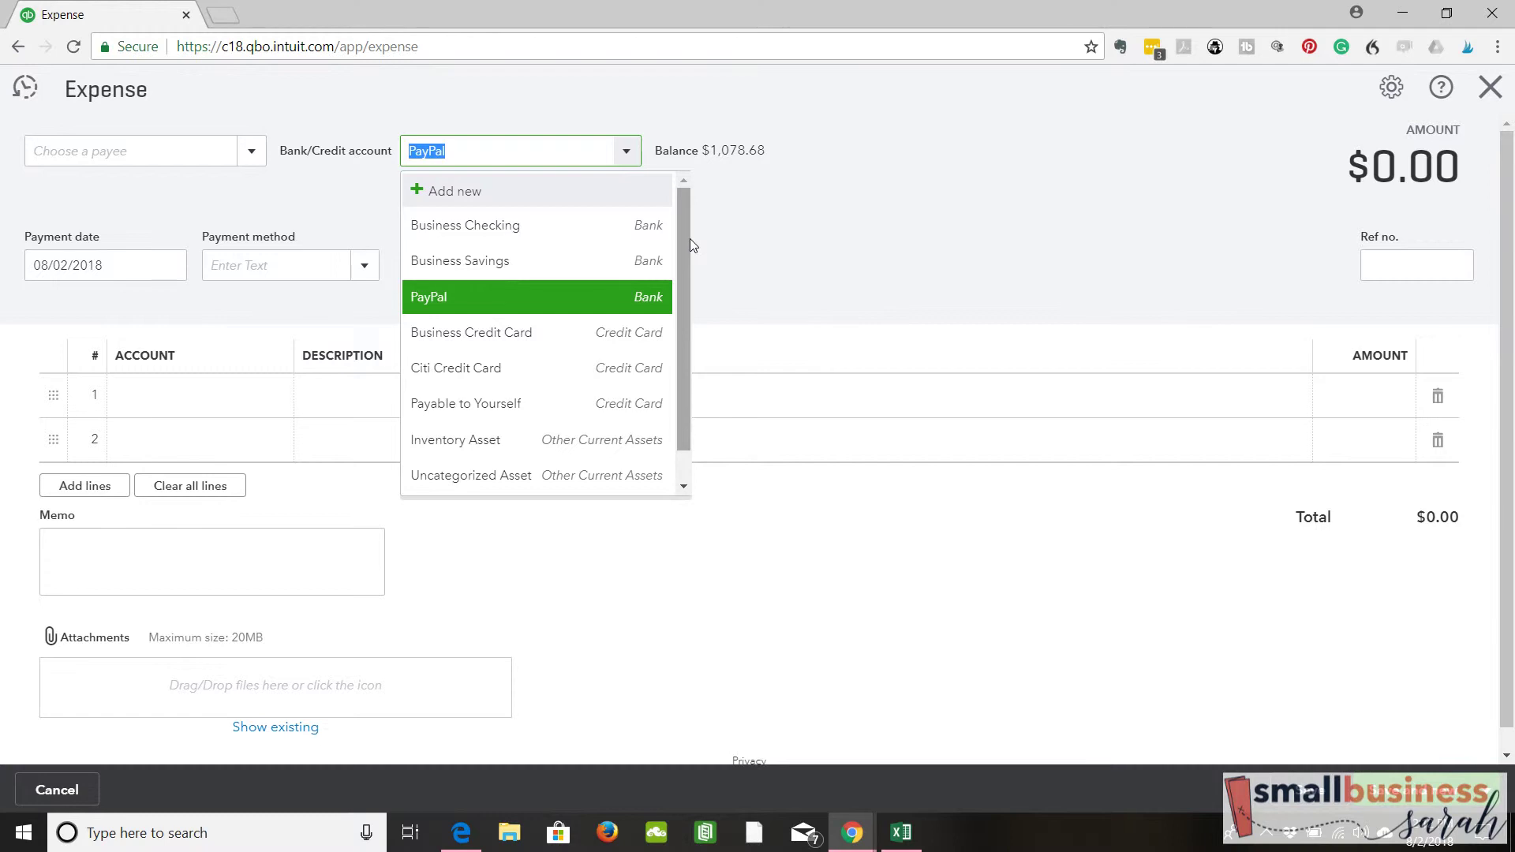
pyautogui.moveTo(684, 252); pyautogui.dragTo(683, 340)
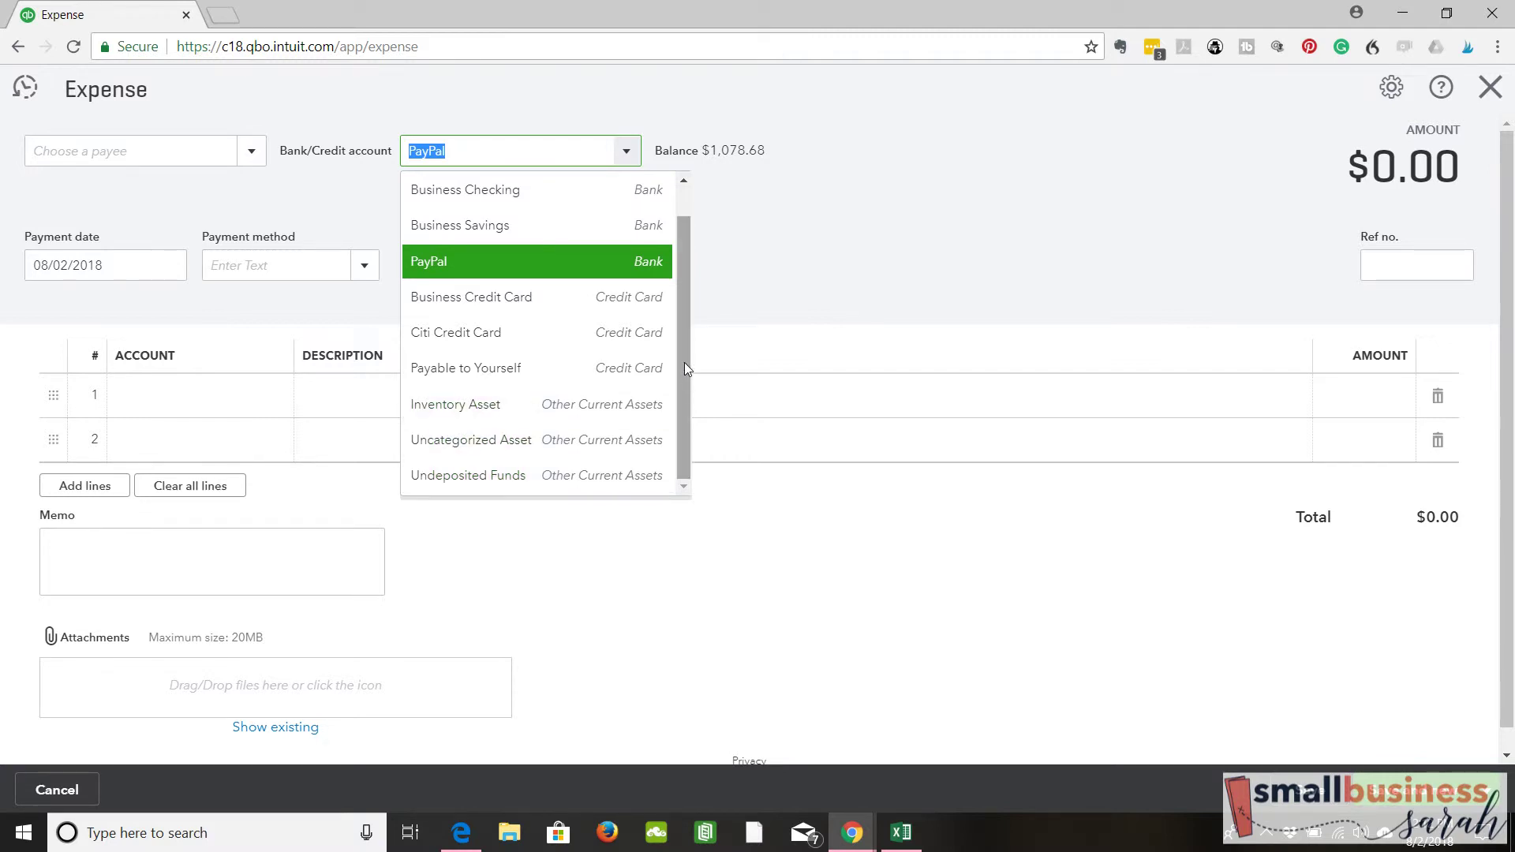
pyautogui.scroll(1, 688, 424)
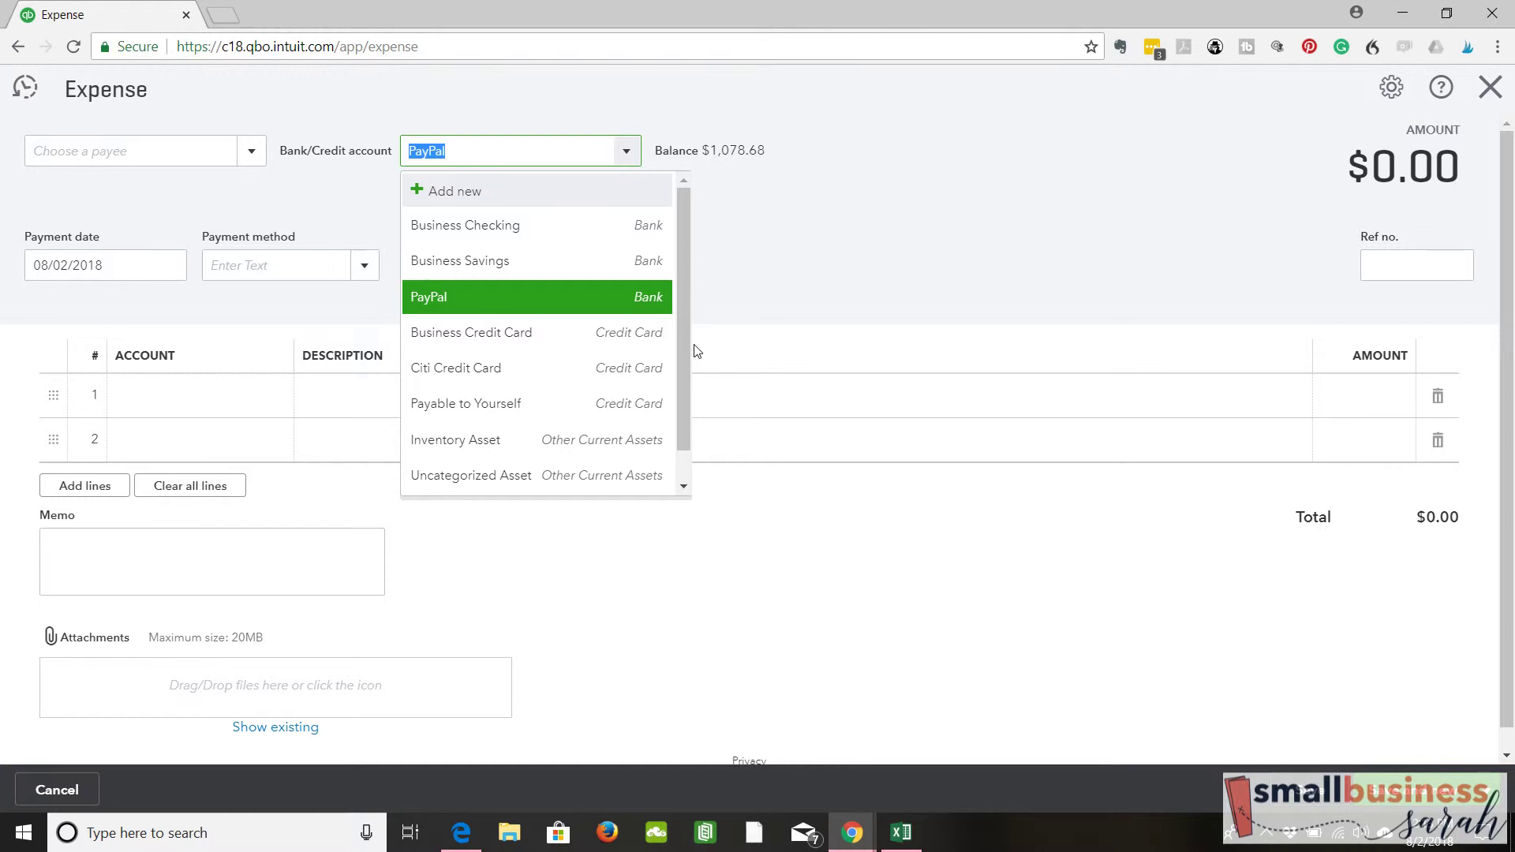
pyautogui.scroll(-1, 685, 330)
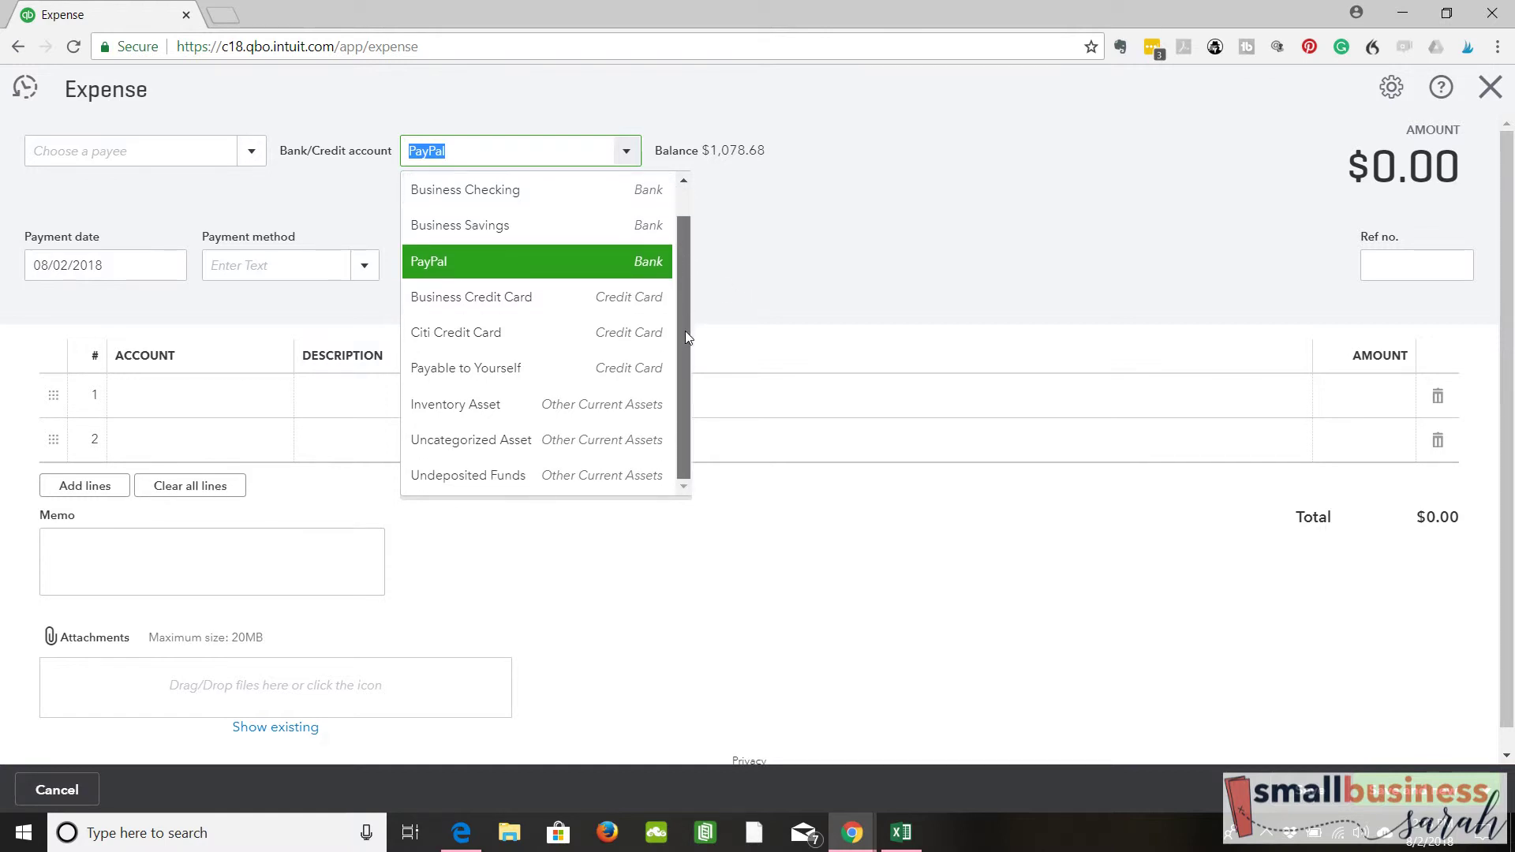
pyautogui.click(535, 377)
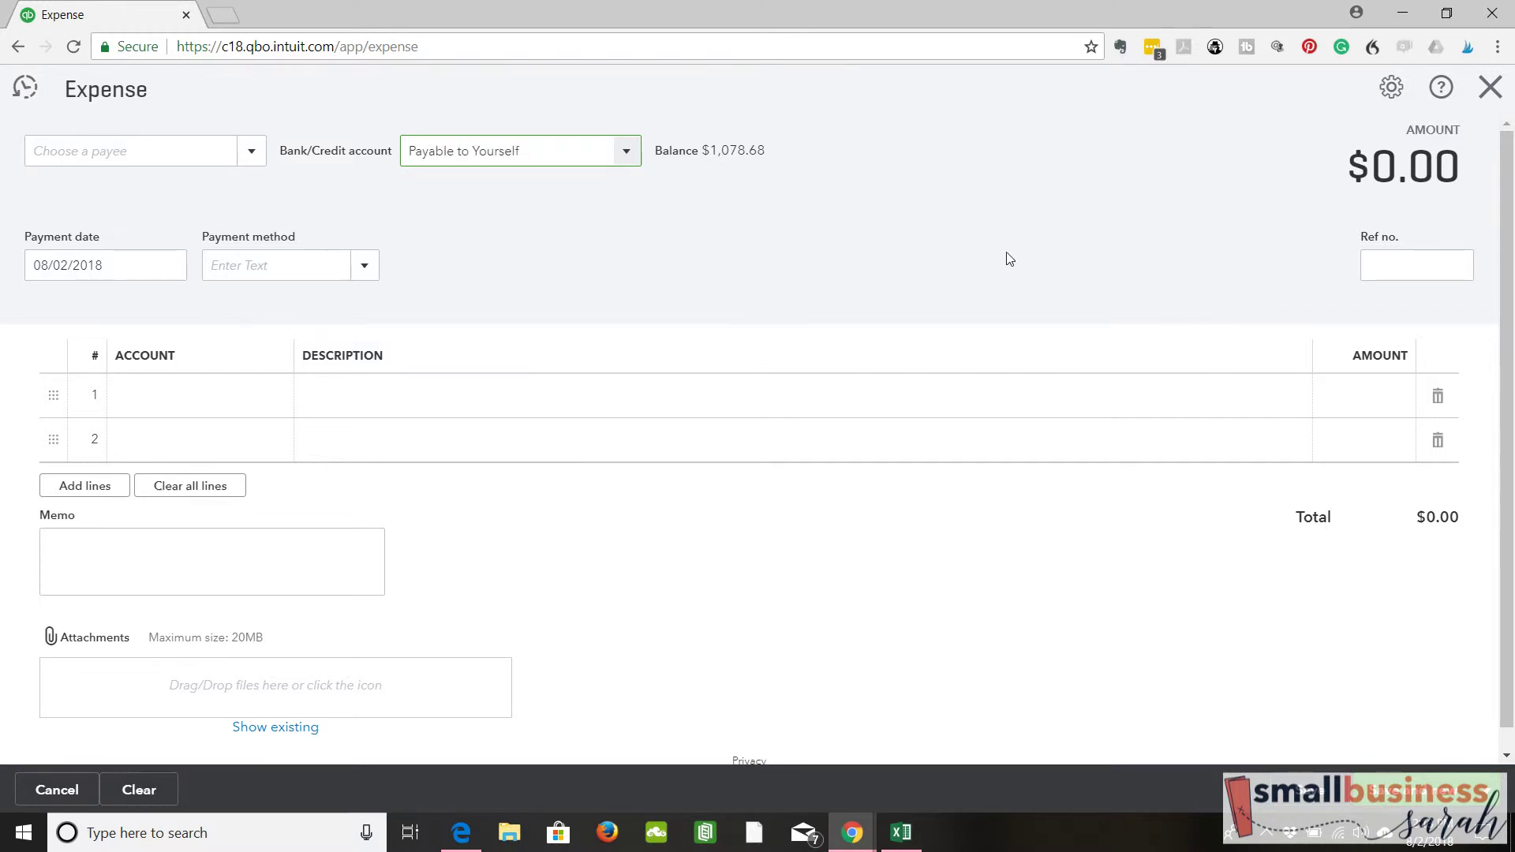
# - Close the new expense without saving and return to the Chart of Accounts list
pyautogui.click(1490, 91)
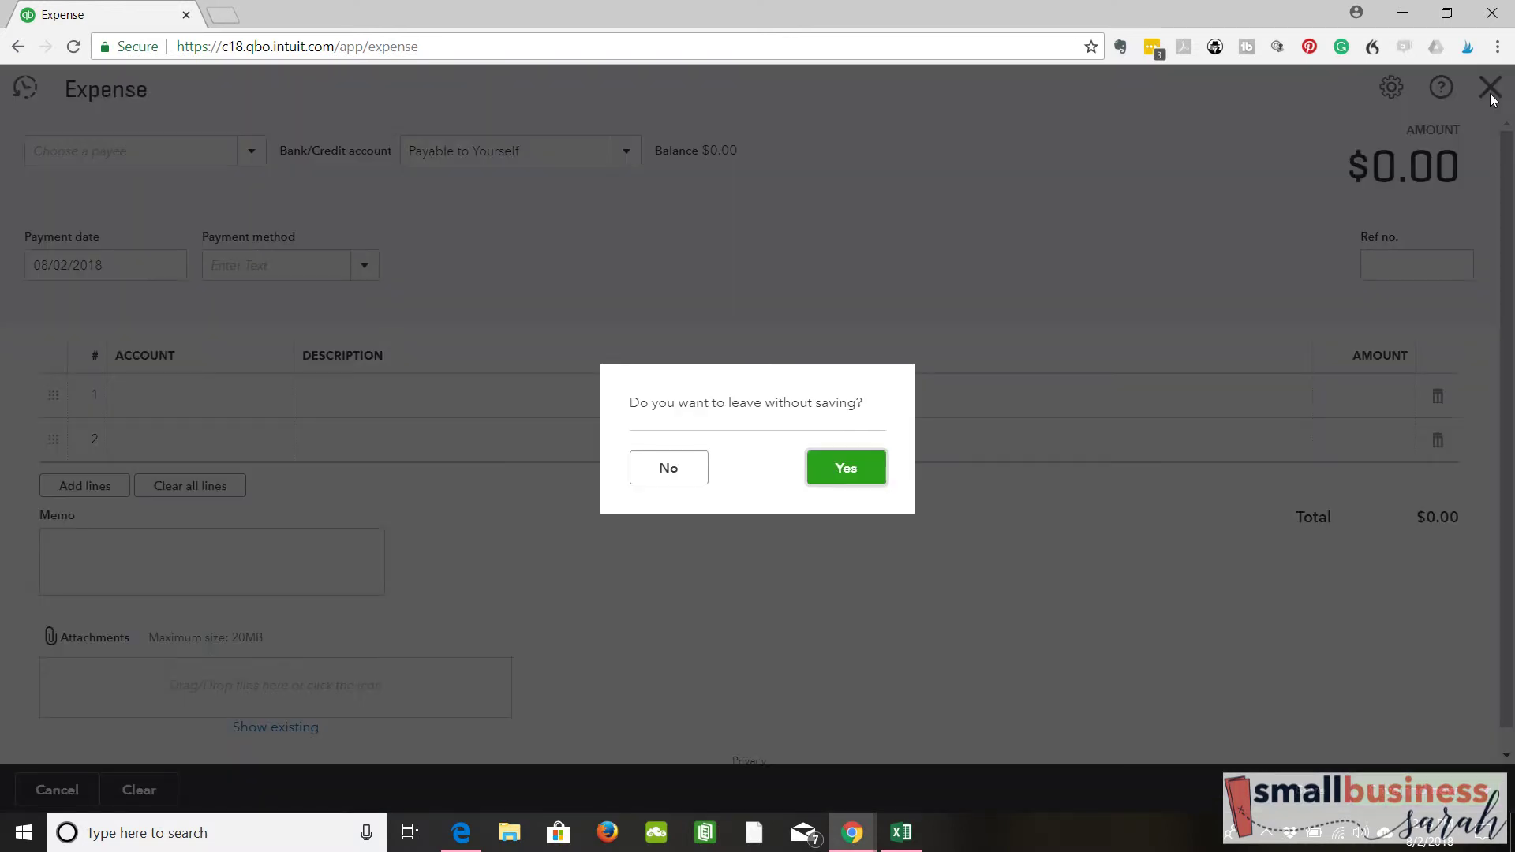
pyautogui.click(843, 474)
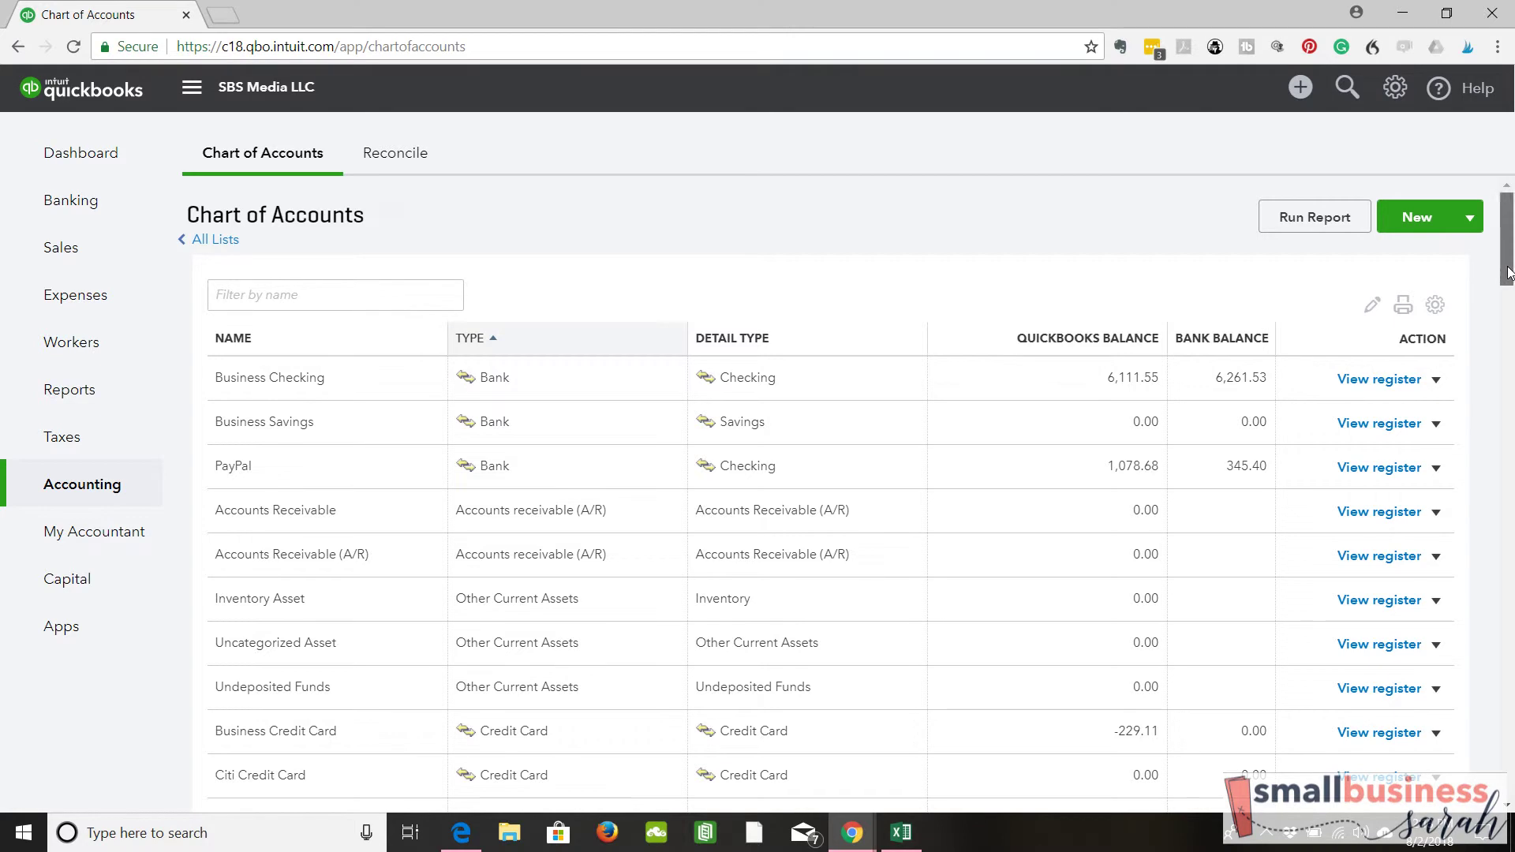
pyautogui.moveTo(1507, 273); pyautogui.dragTo(1507, 307)
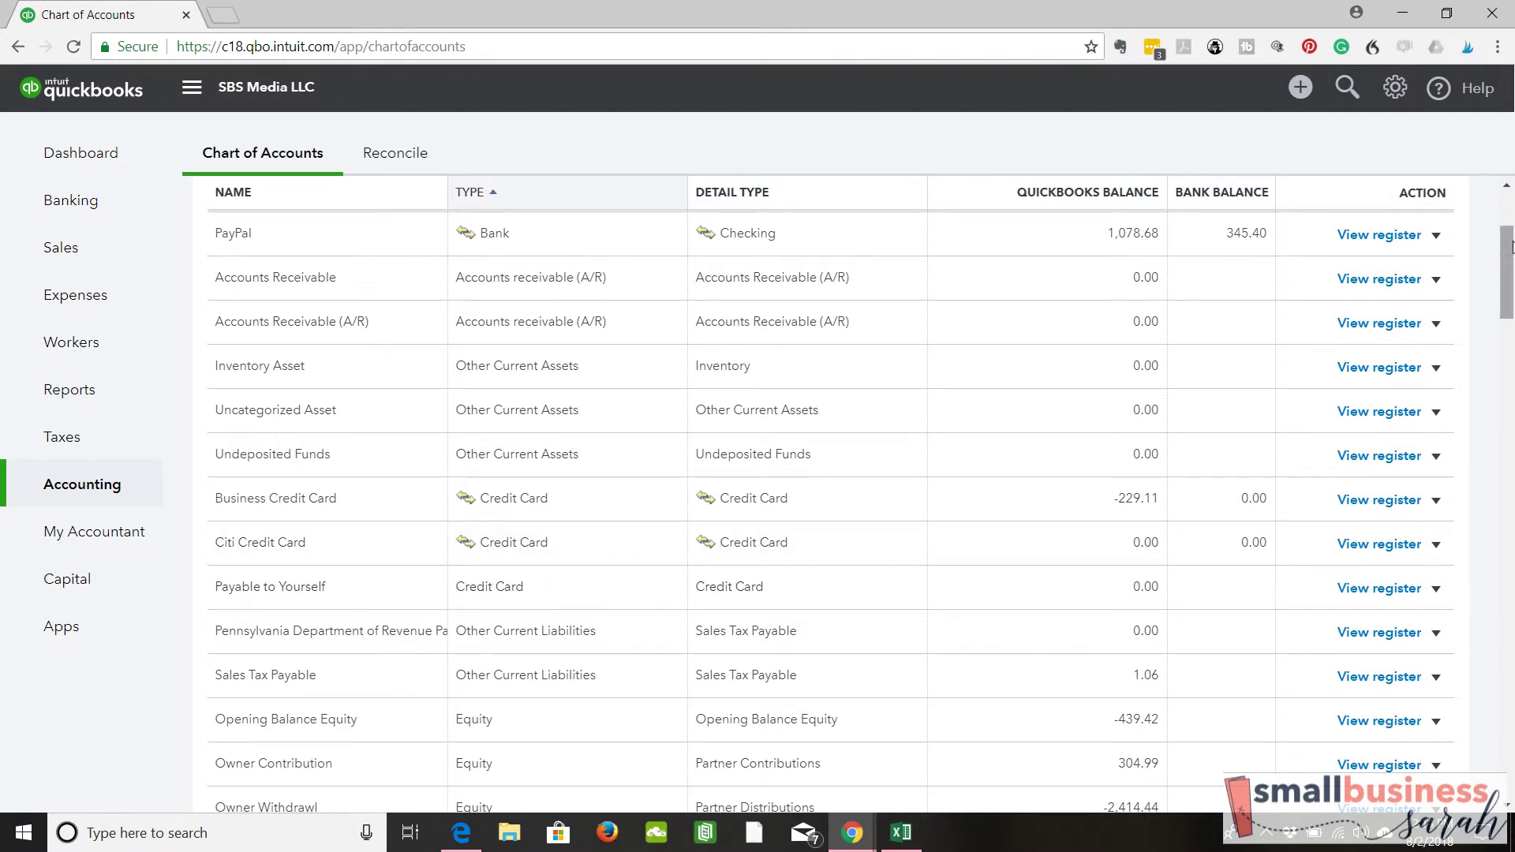
pyautogui.moveTo(1507, 232); pyautogui.dragTo(1511, 199)
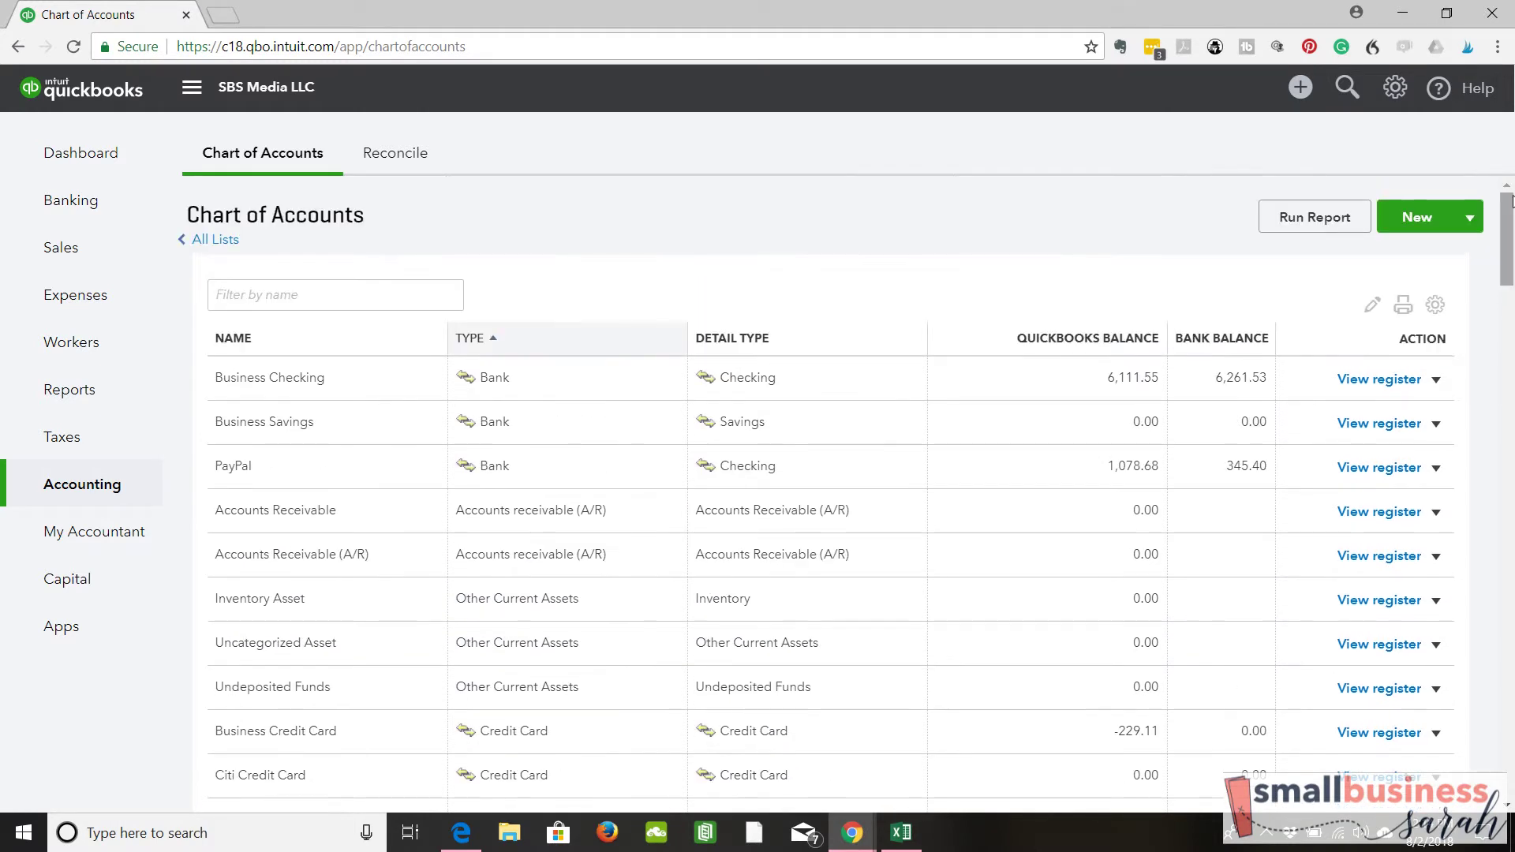
pyautogui.click(1417, 216)
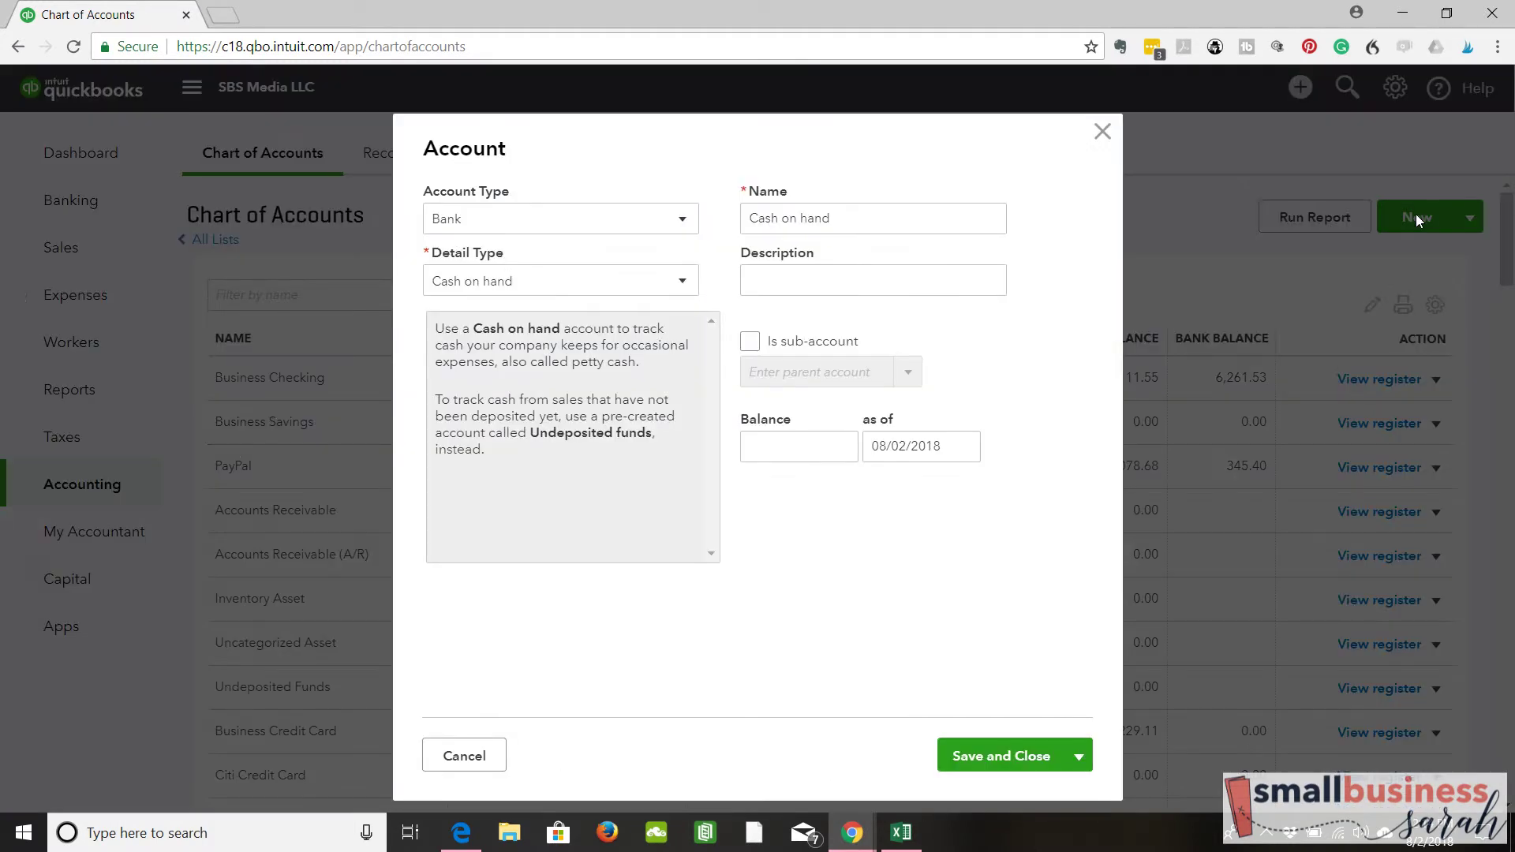
pyautogui.click(684, 225)
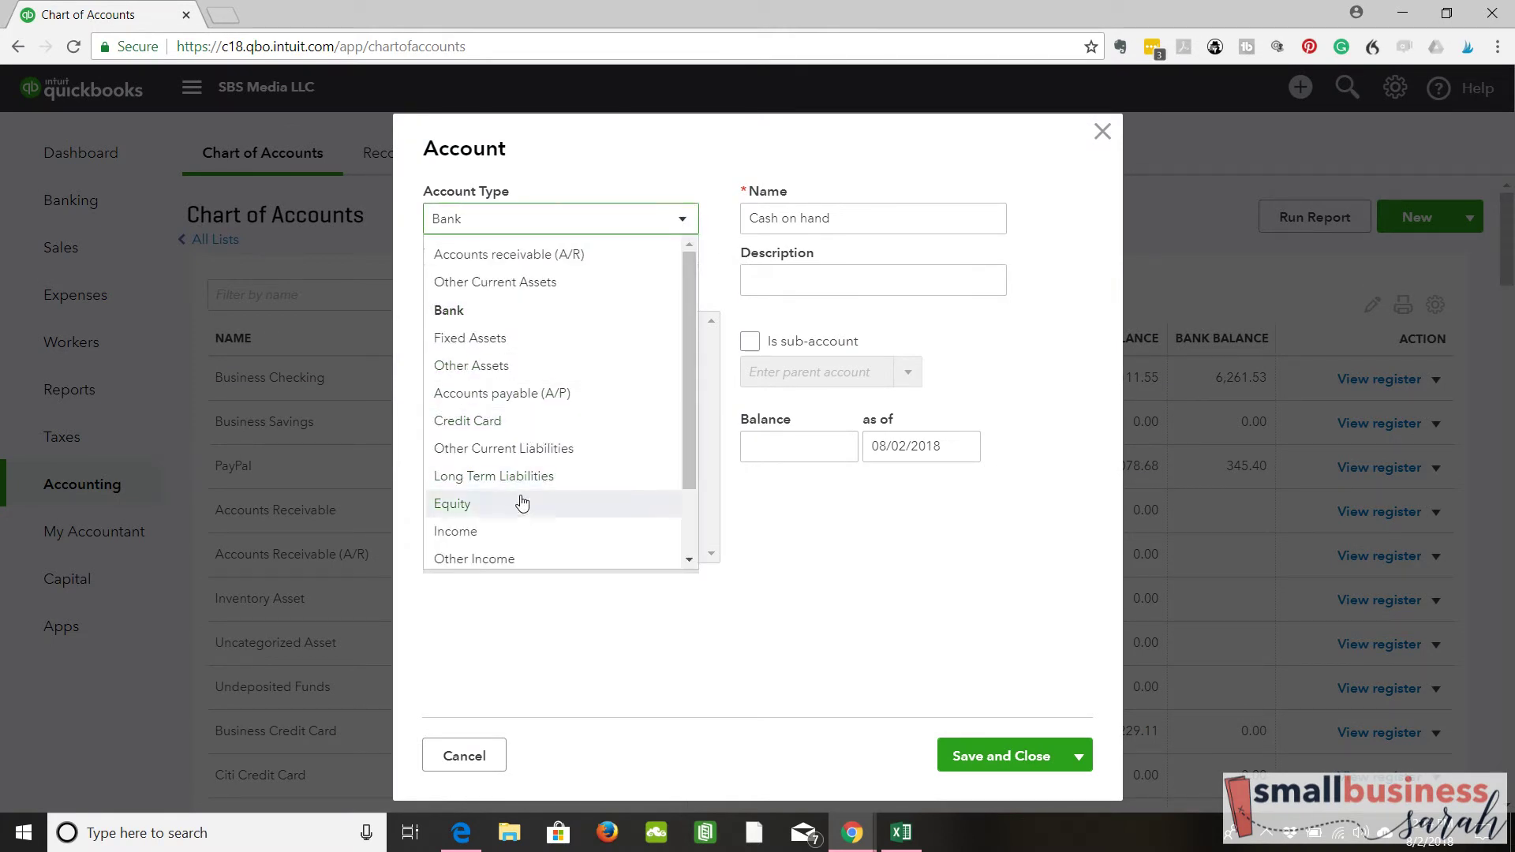
pyautogui.click(519, 426)
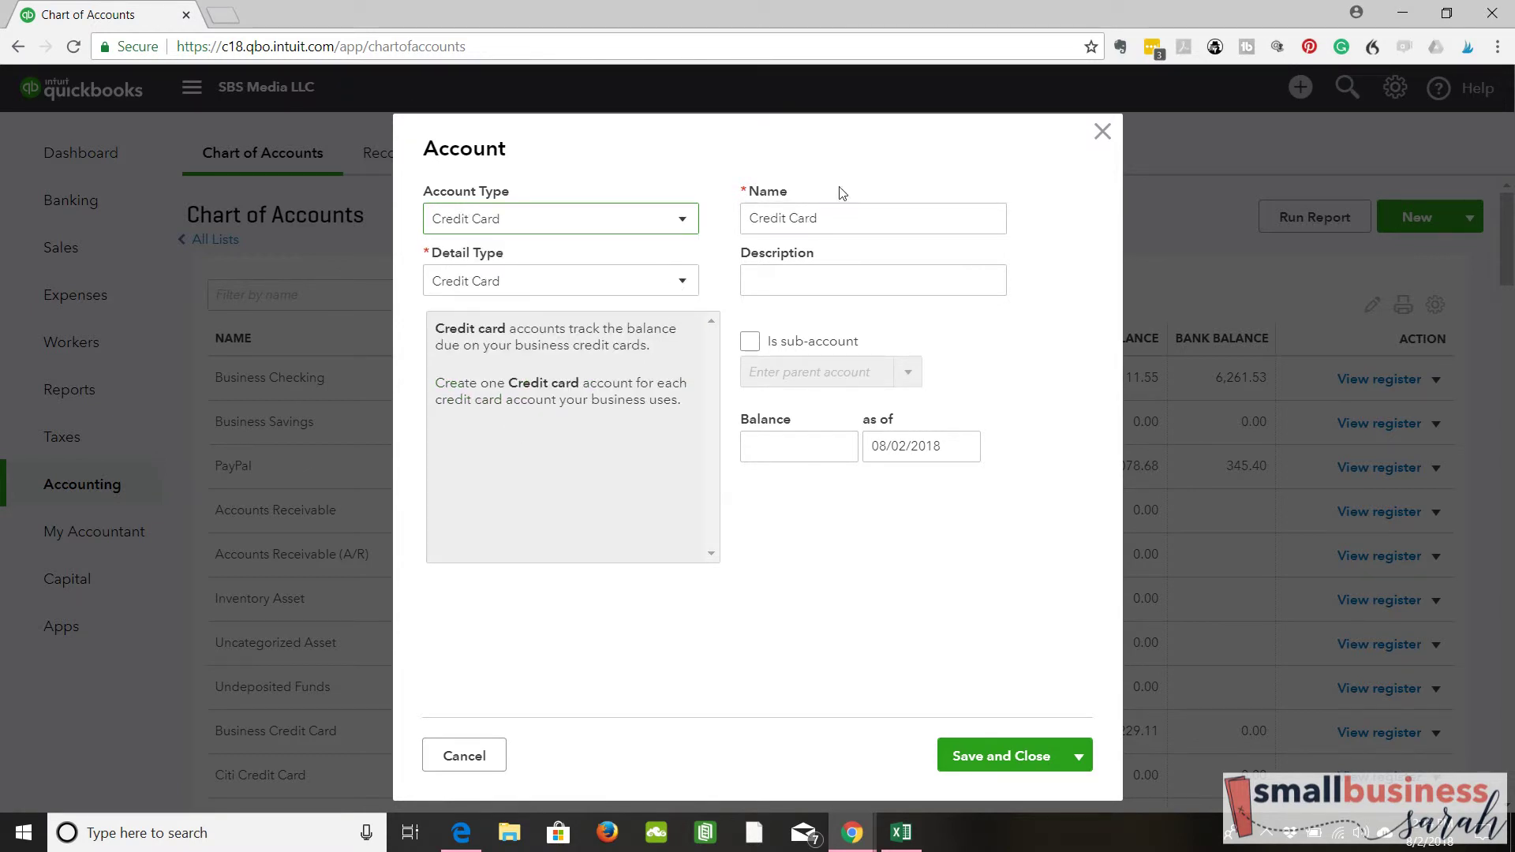
pyautogui.click(452, 757)
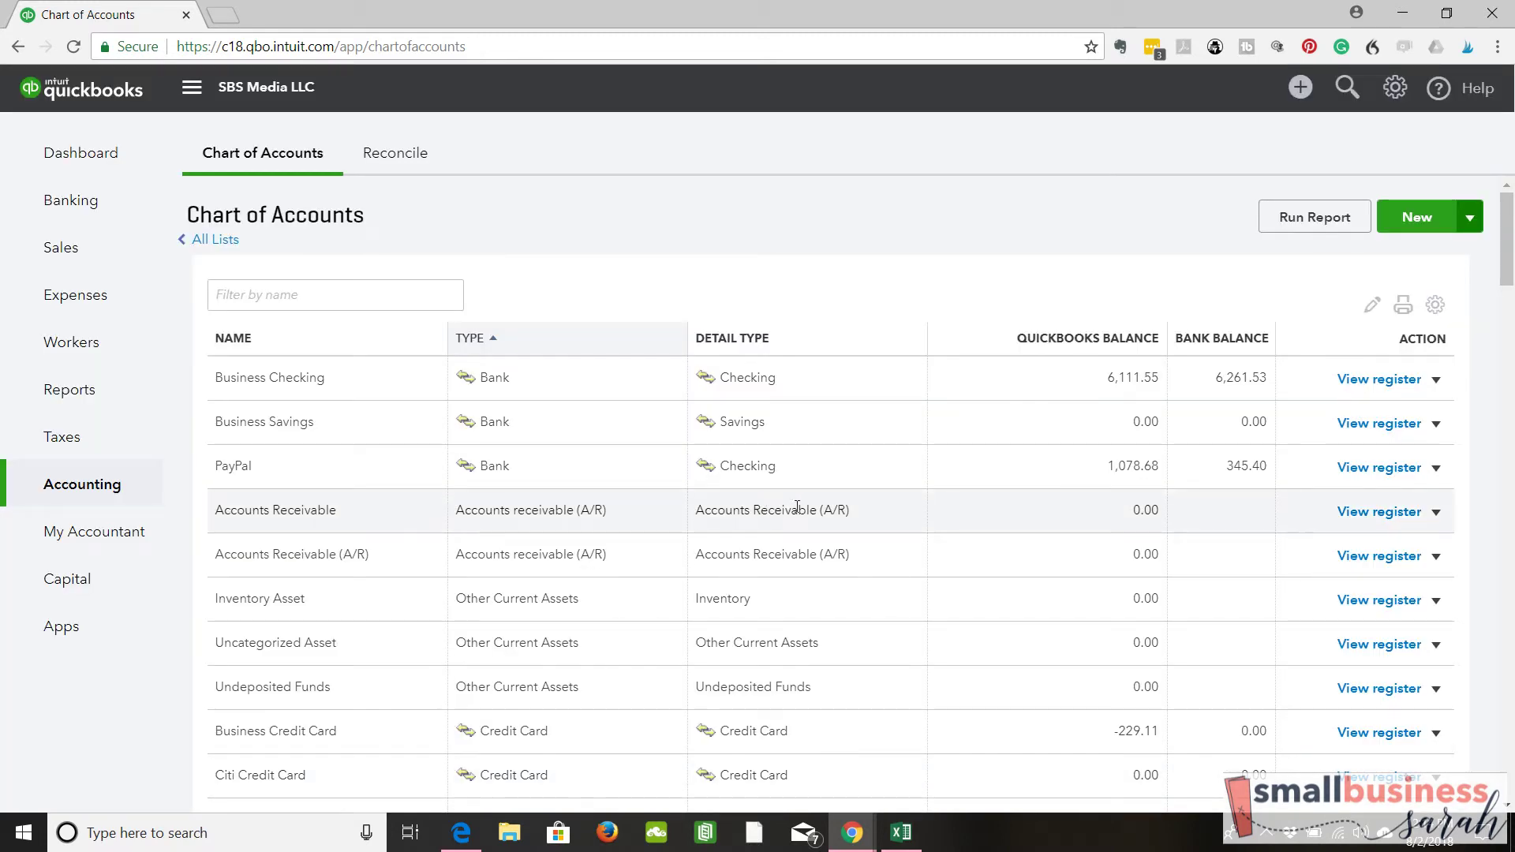
# - Start a new Expense paid from the Payable to Yourself account
pyautogui.click(1299, 91)
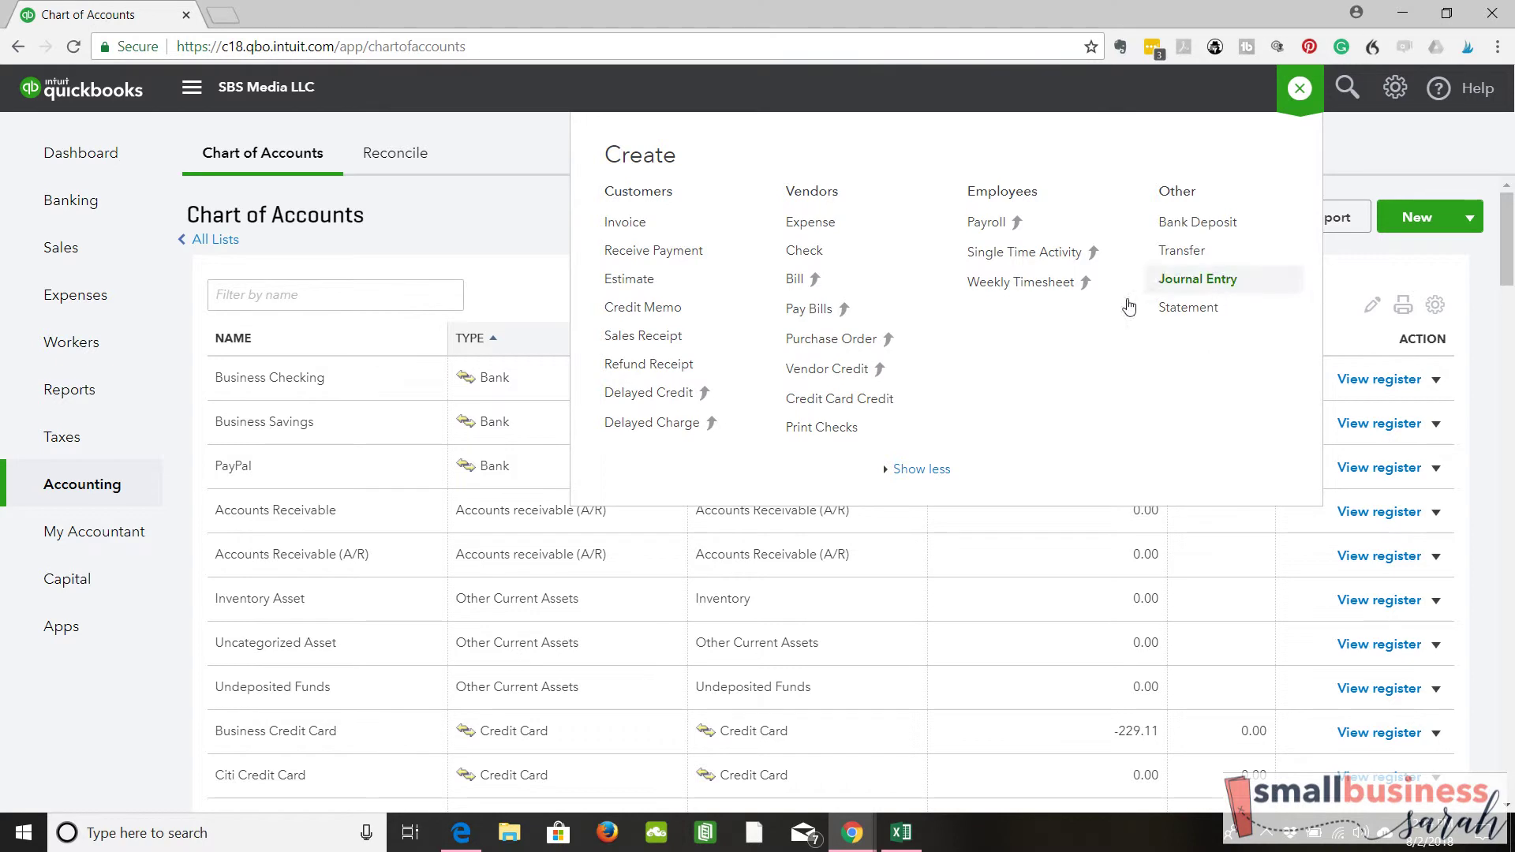
pyautogui.click(841, 229)
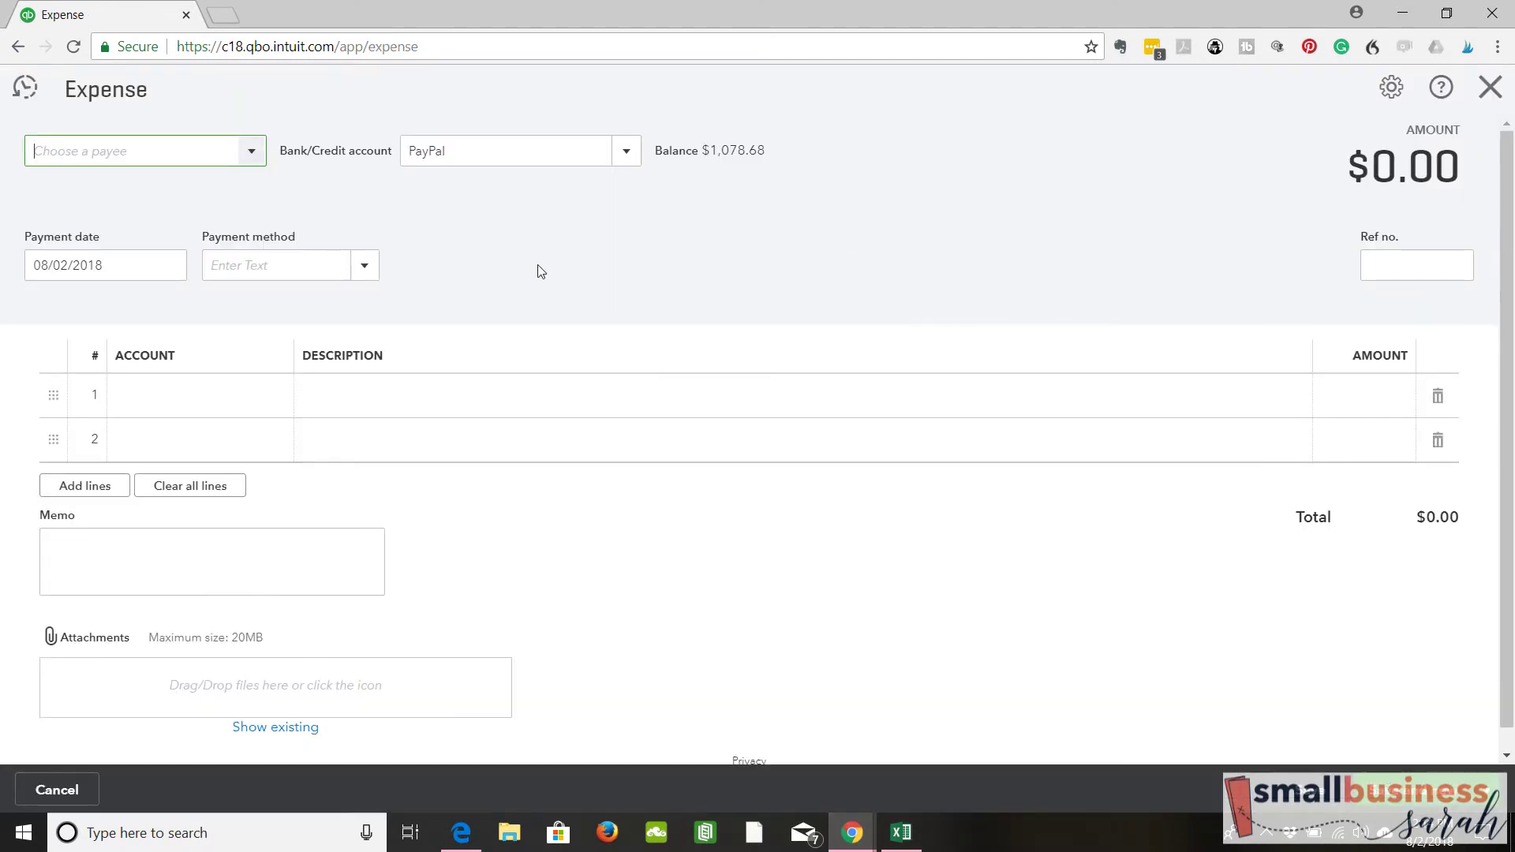
pyautogui.click(631, 158)
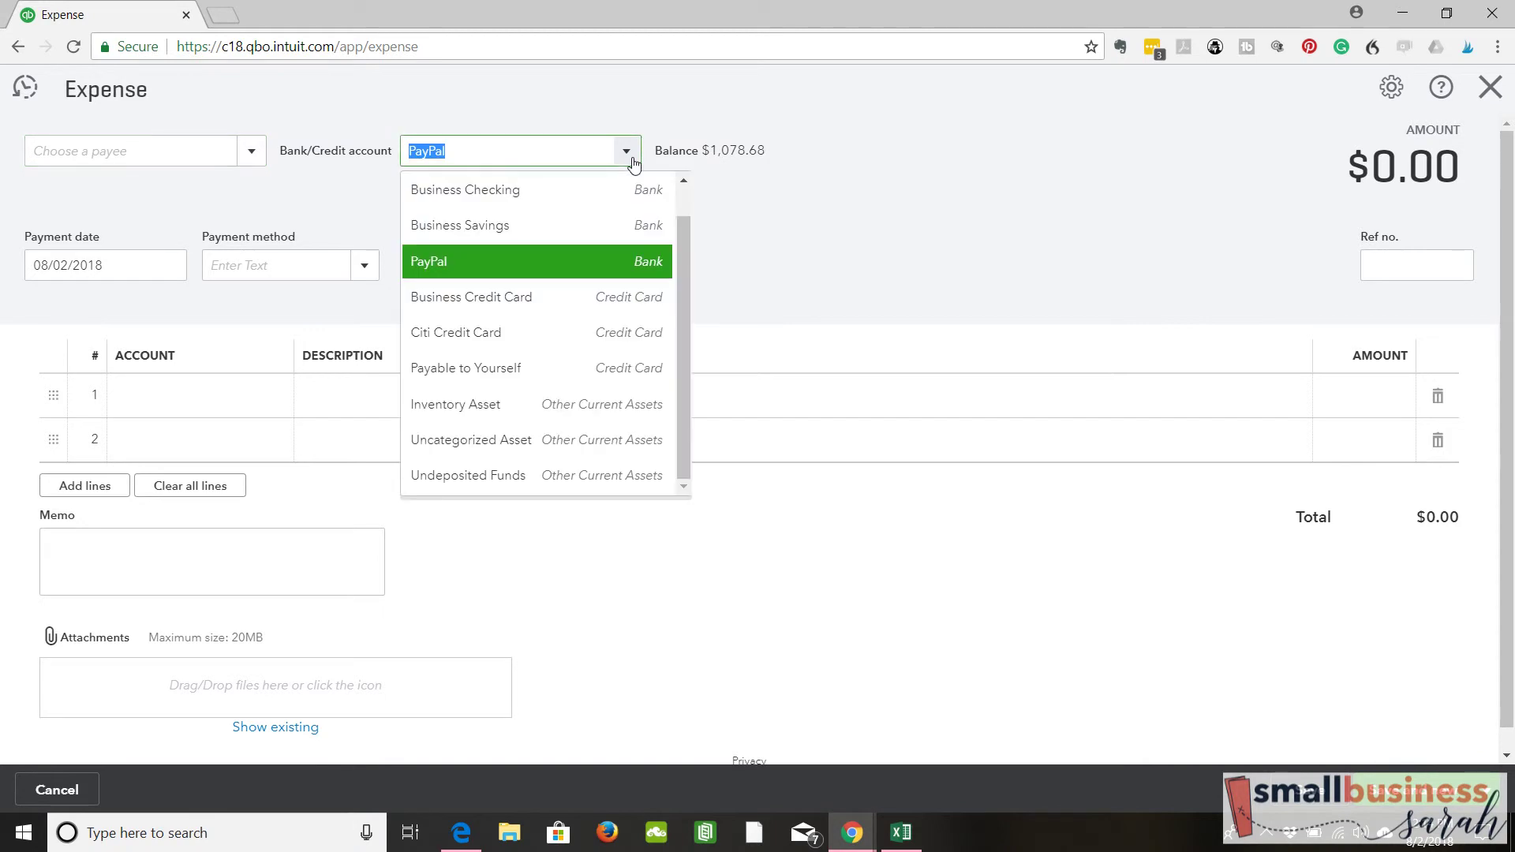
pyautogui.click(533, 378)
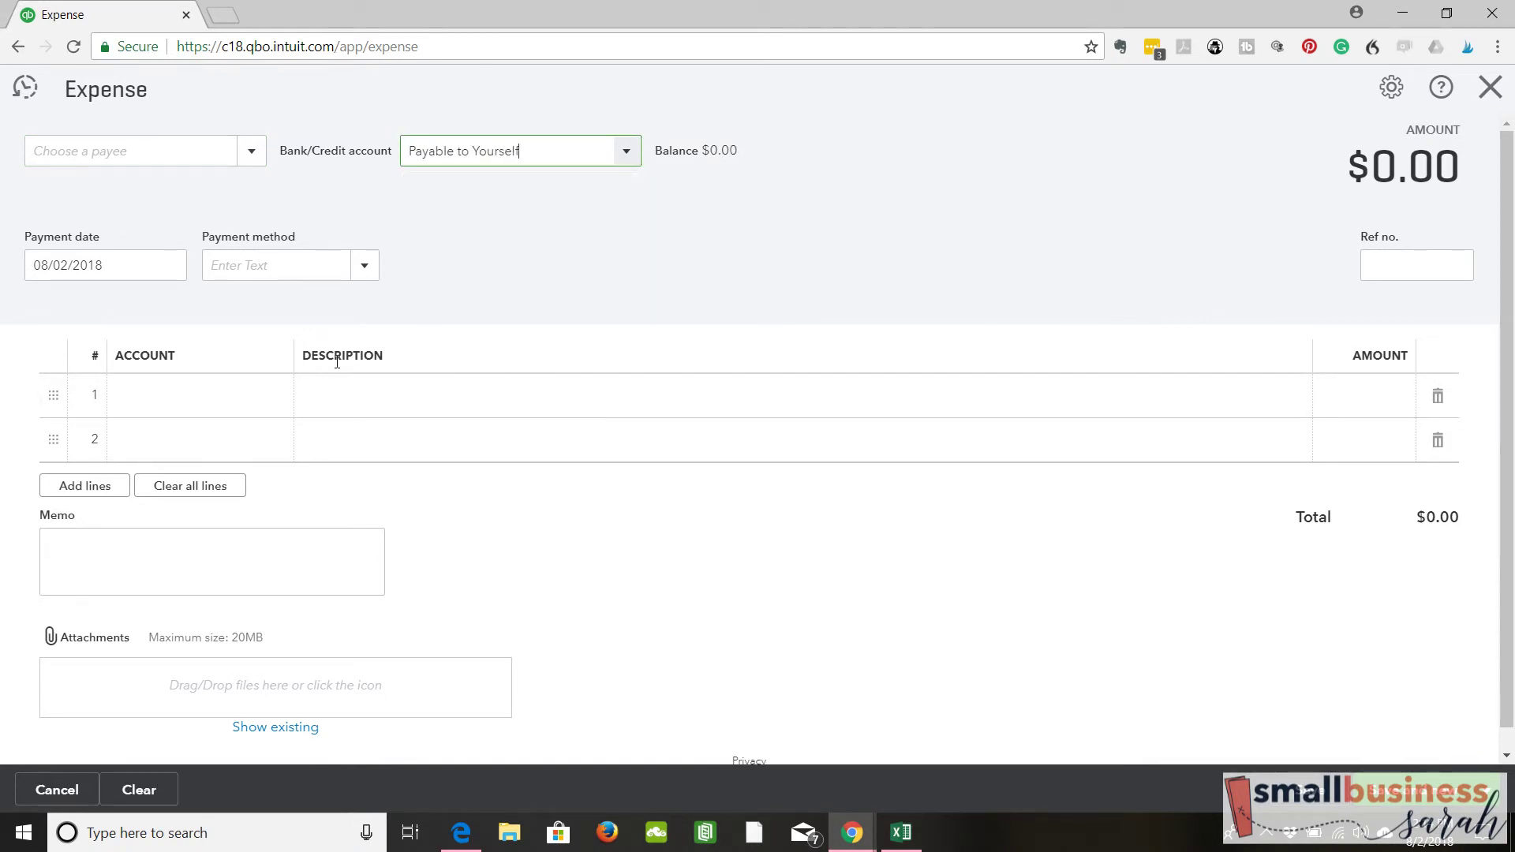
# - Charge line 1 to Advertising & Marketing for 5.00 and save the expense
pyautogui.click(277, 399)
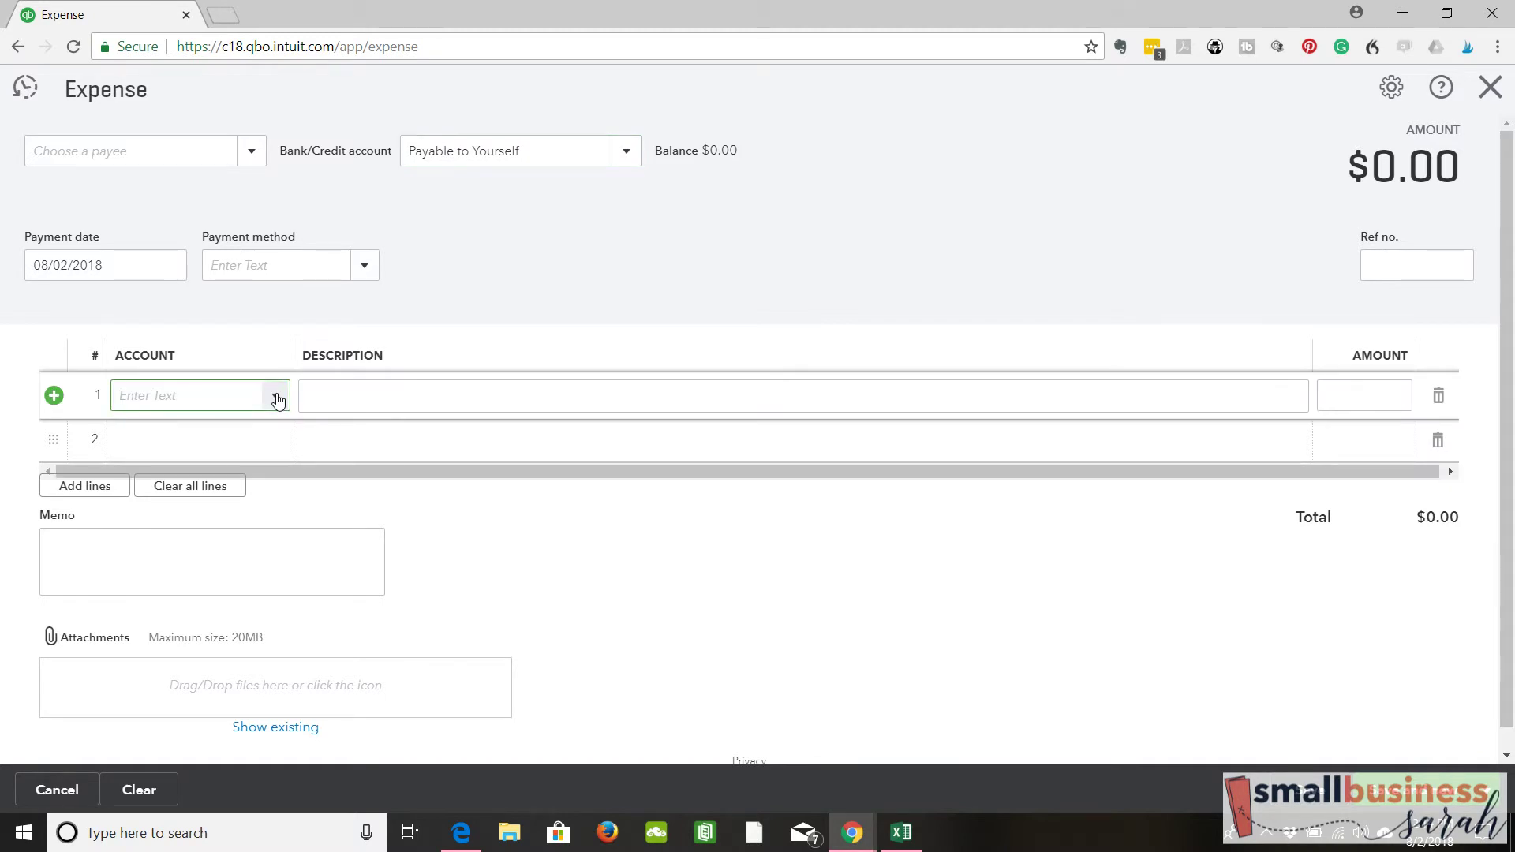
pyautogui.write('Advertising & Marketin')
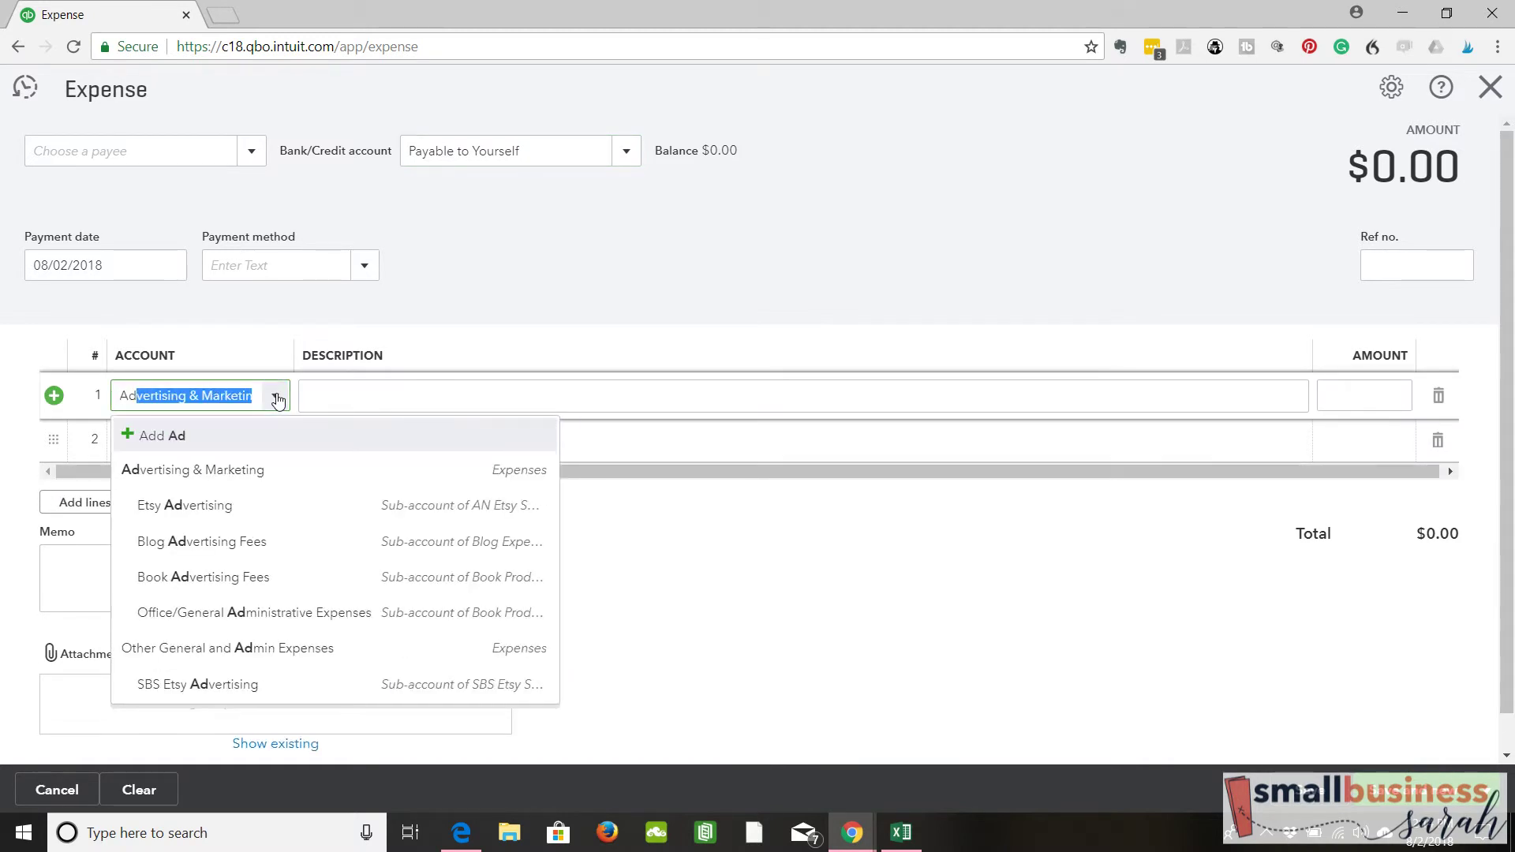
pyautogui.click(223, 473)
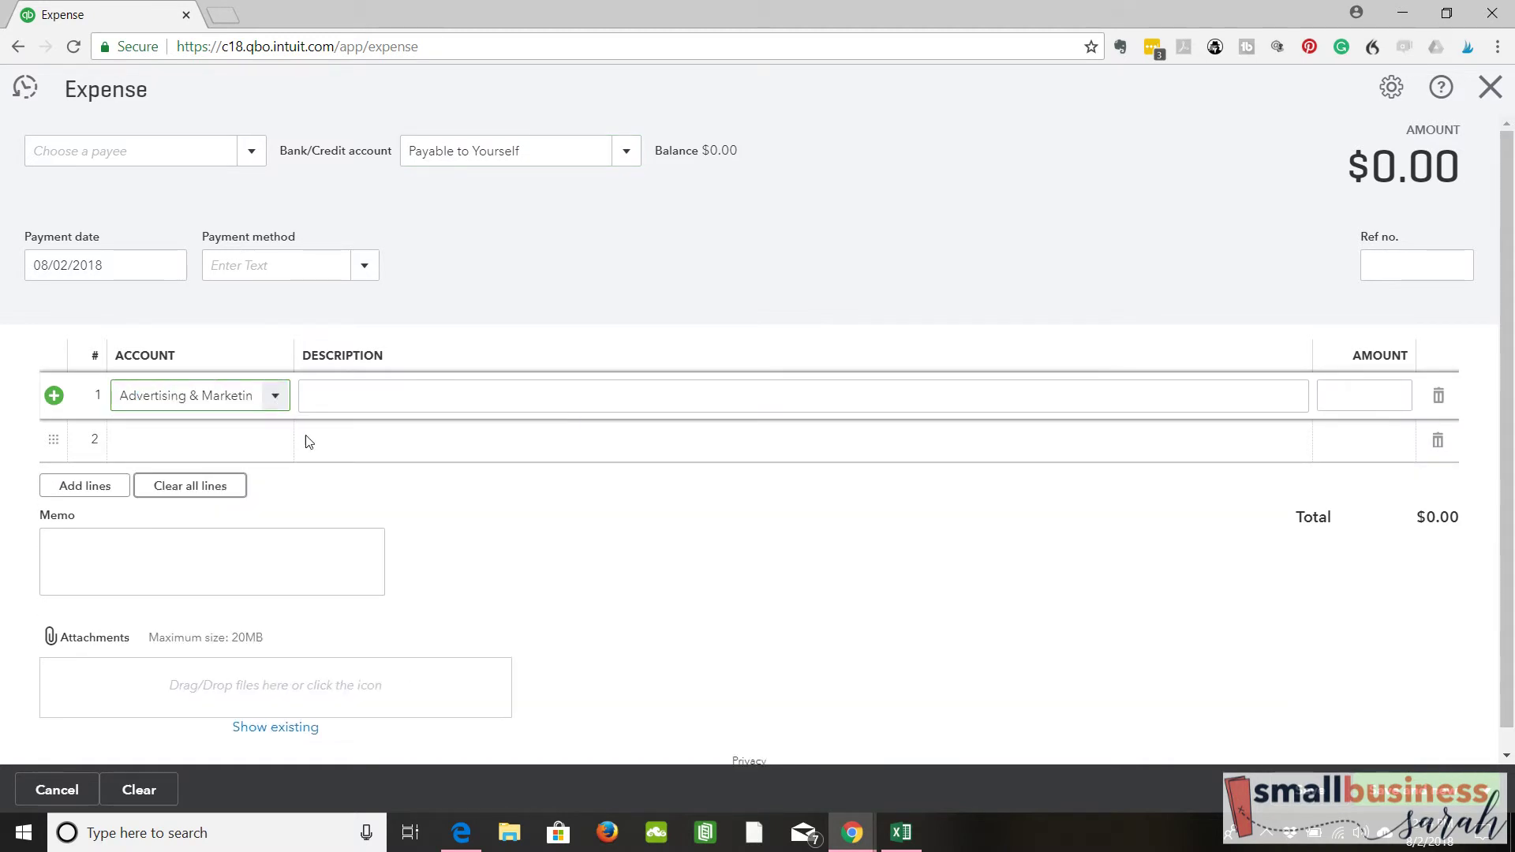
pyautogui.click(1366, 386)
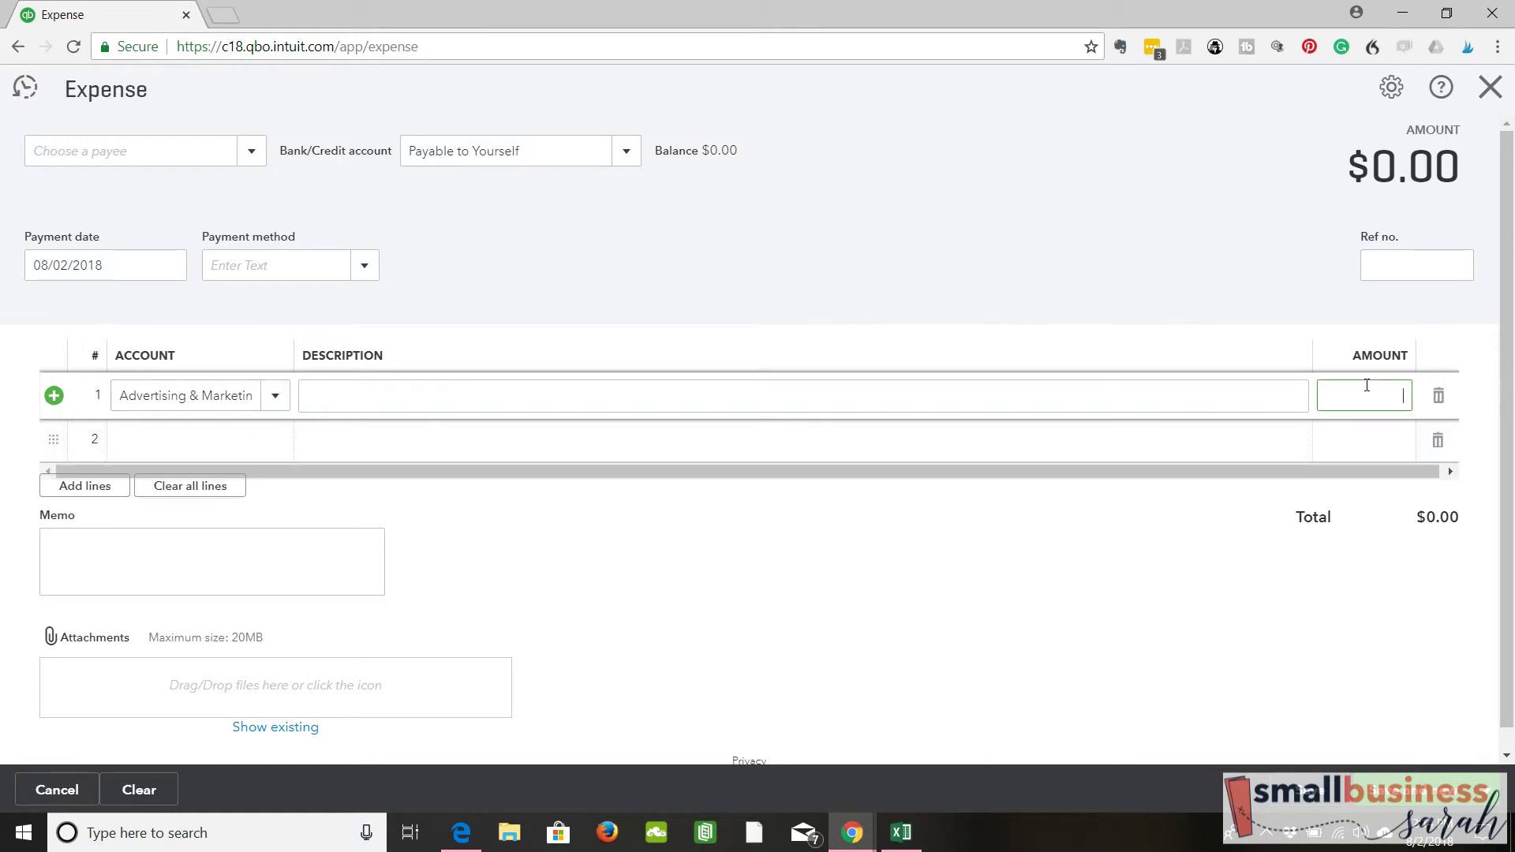
pyautogui.write('5')
pyautogui.click(1258, 396)
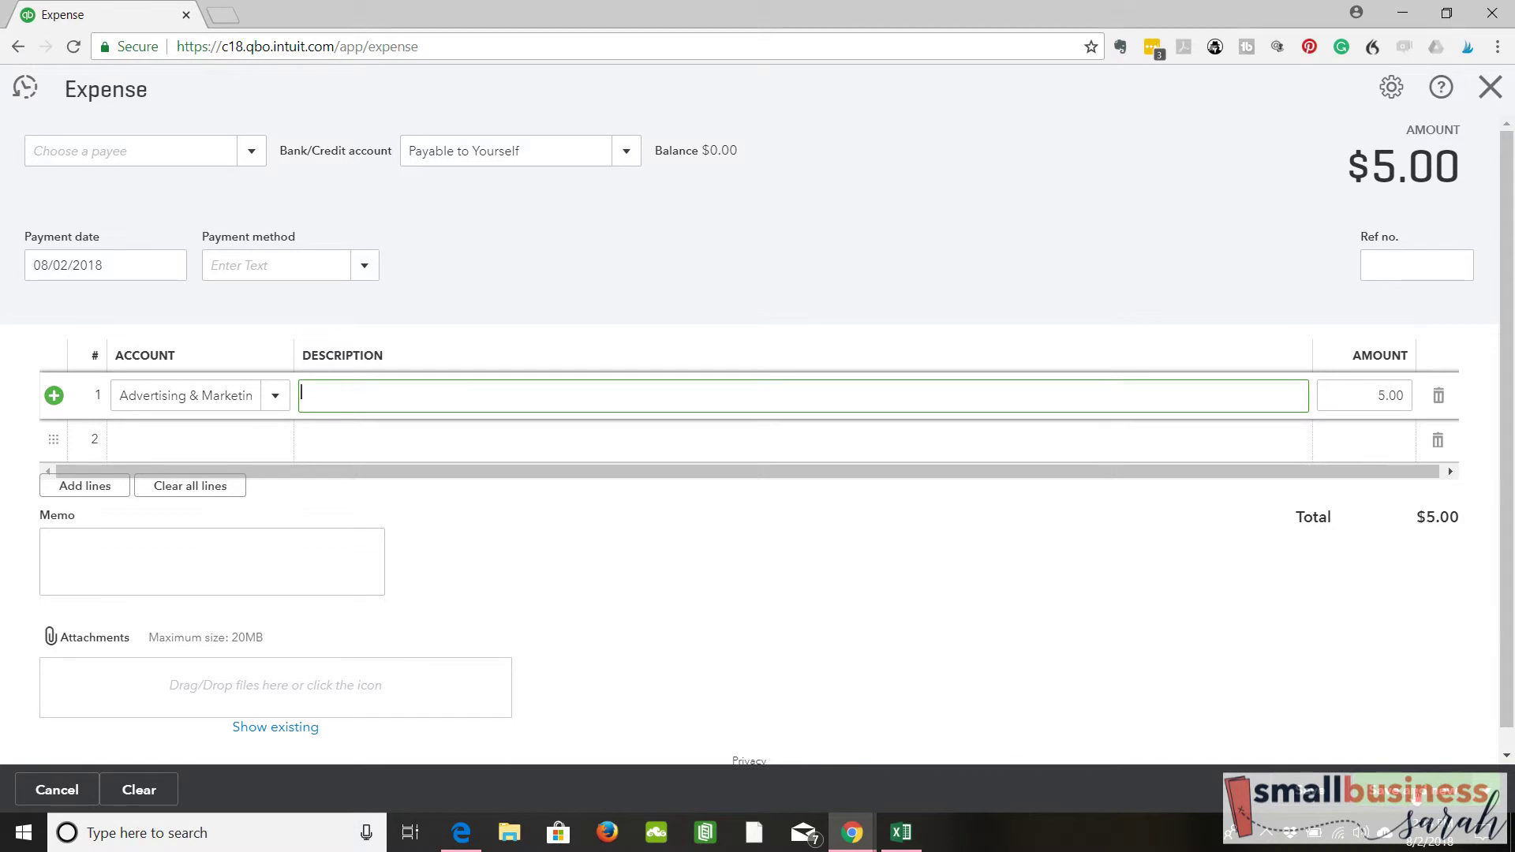
pyautogui.click(1447, 466)
pyautogui.hotkey('ctrl', 'alt', 's')
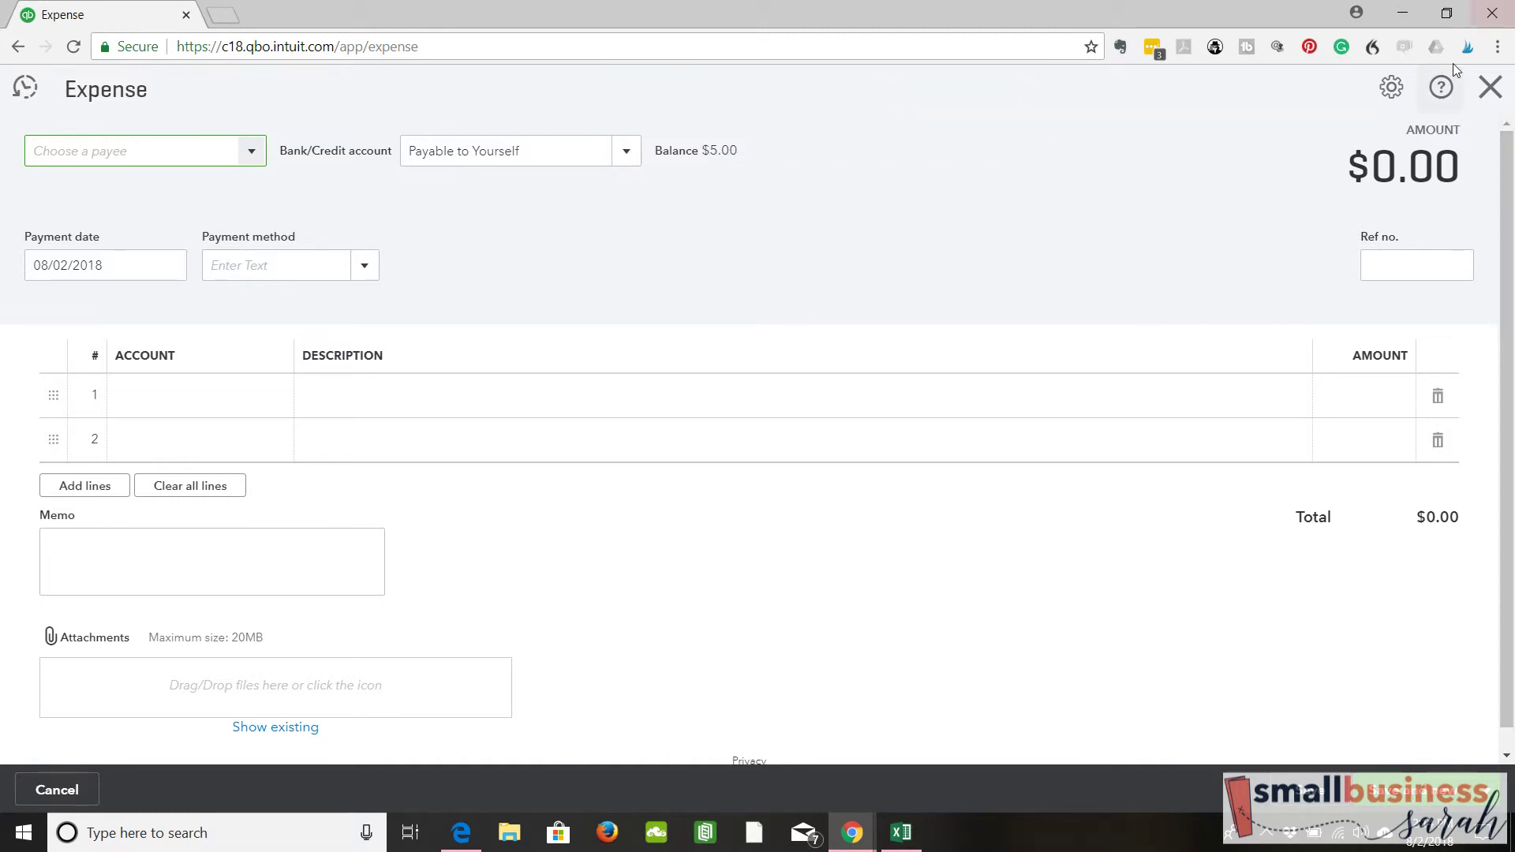
pyautogui.click(1491, 90)
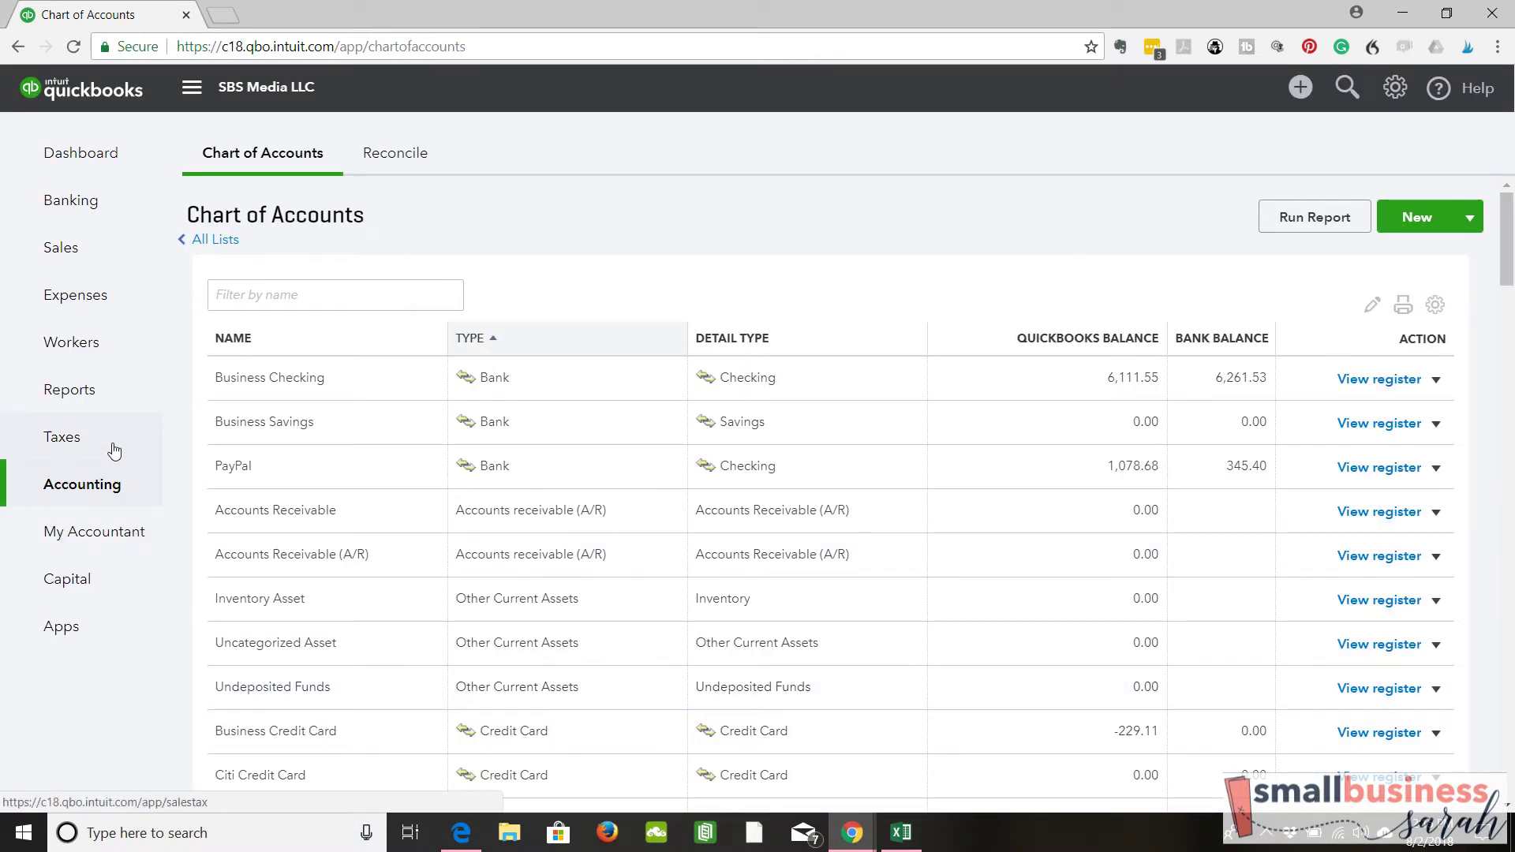
pyautogui.click(109, 398)
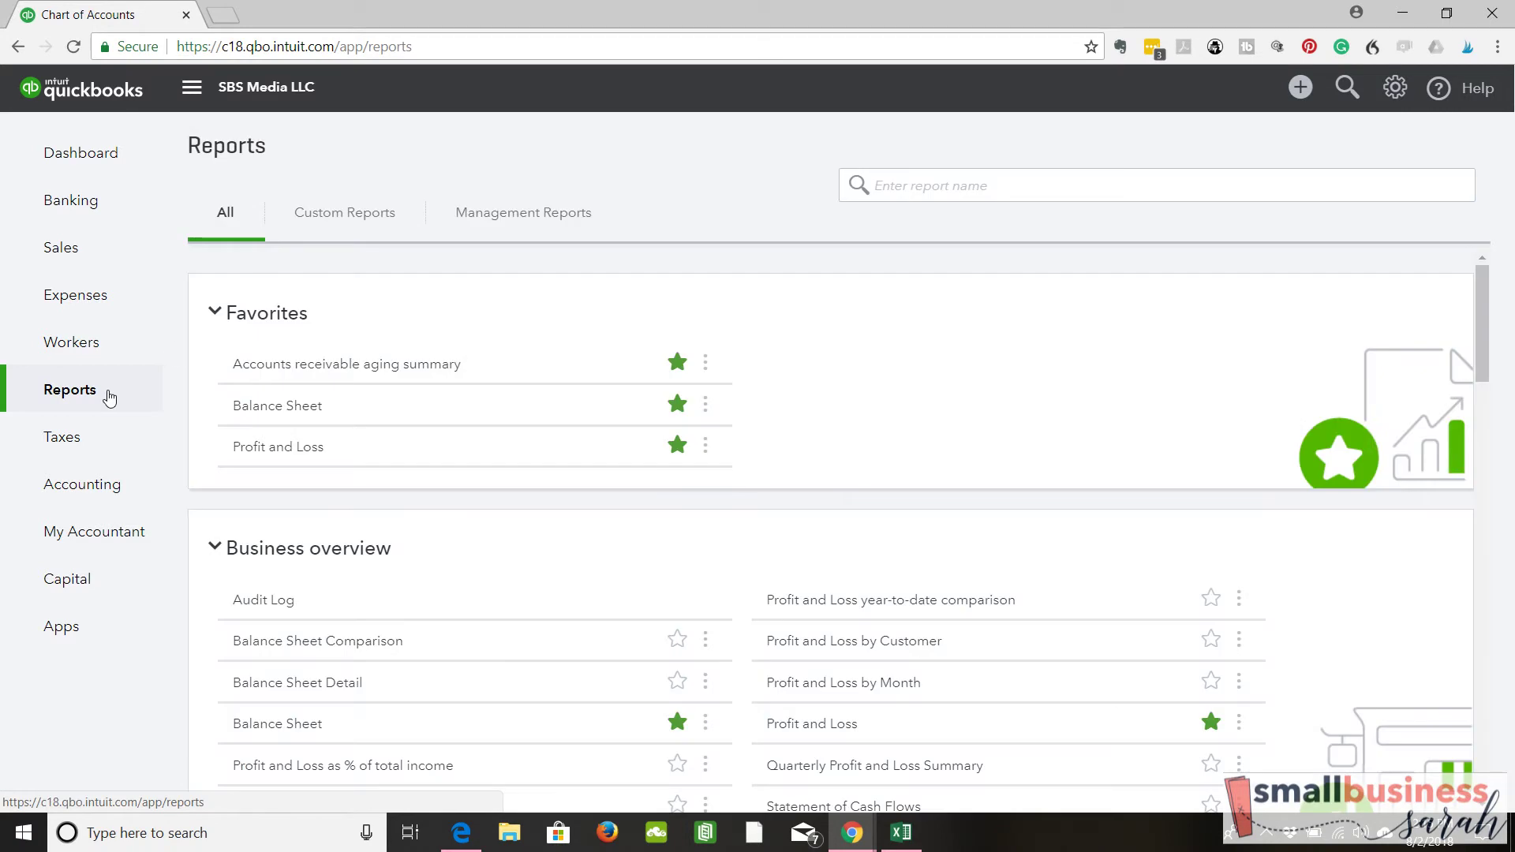
pyautogui.click(293, 408)
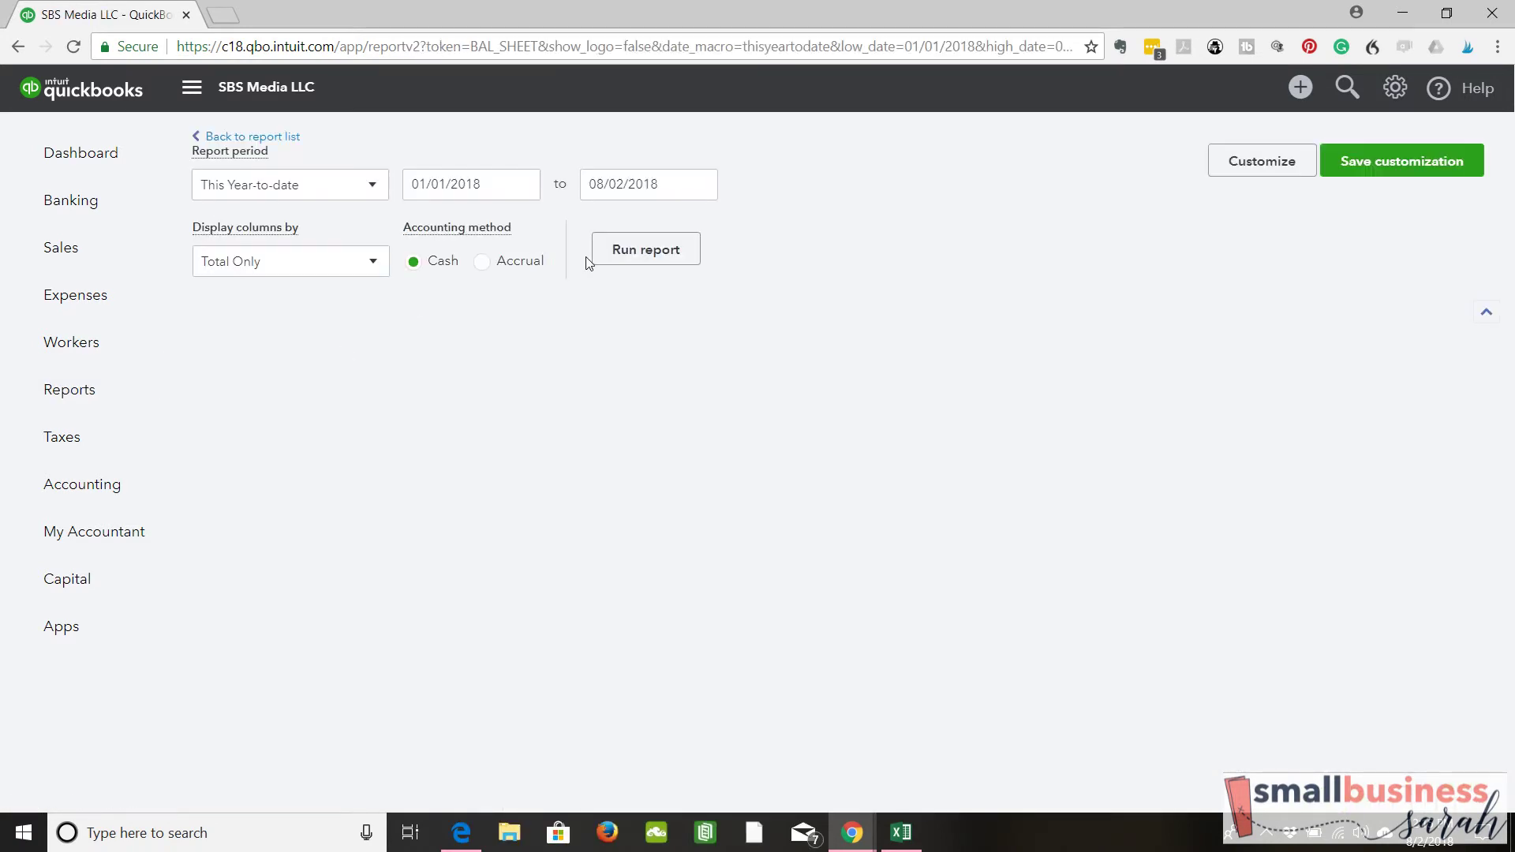
pyautogui.scroll(-2, 789, 269)
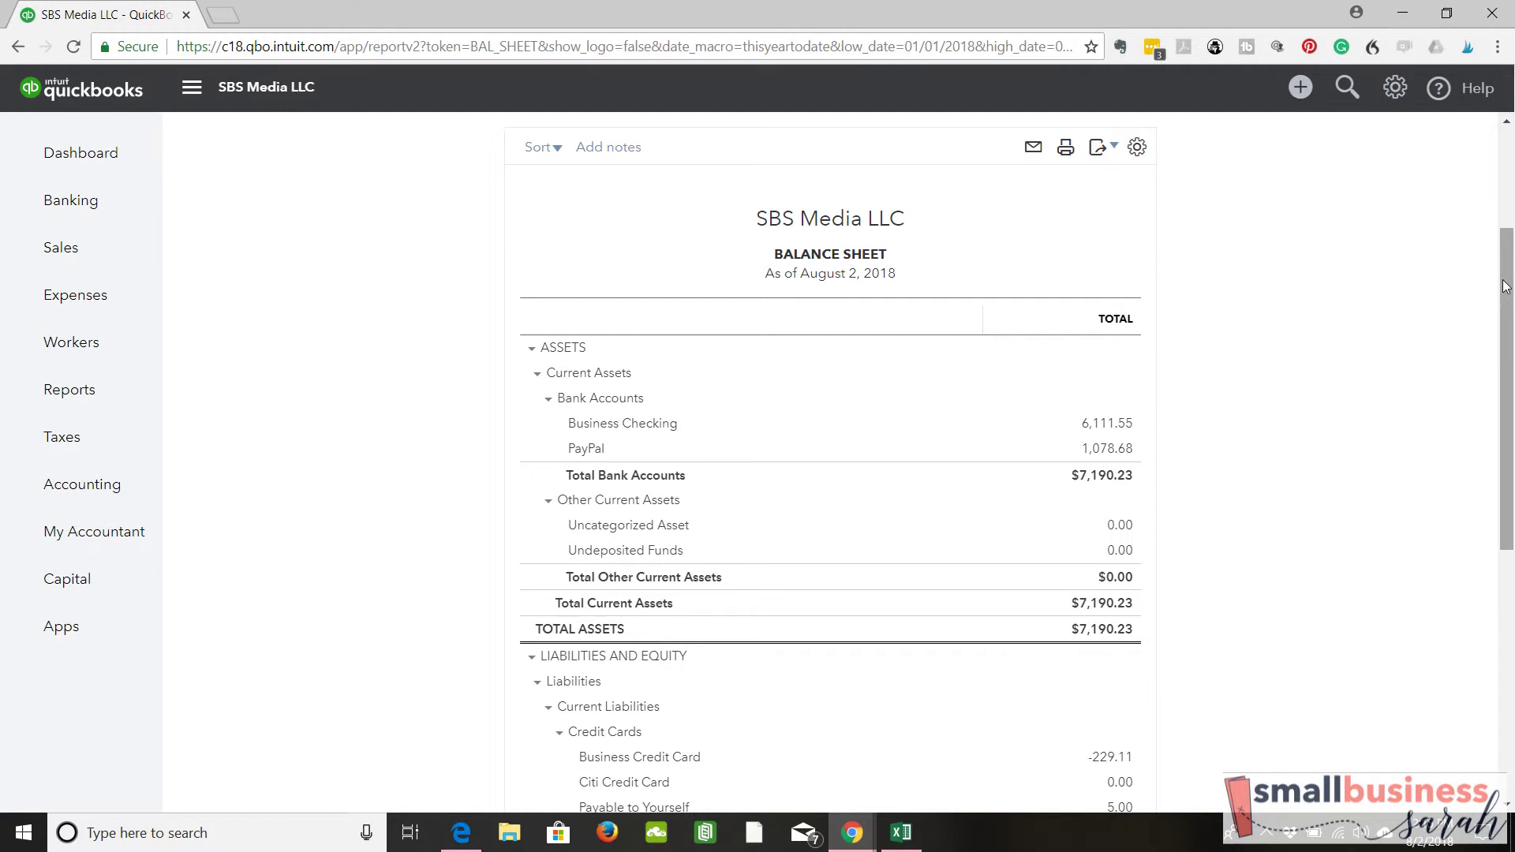
pyautogui.moveTo(1507, 288); pyautogui.dragTo(1507, 524)
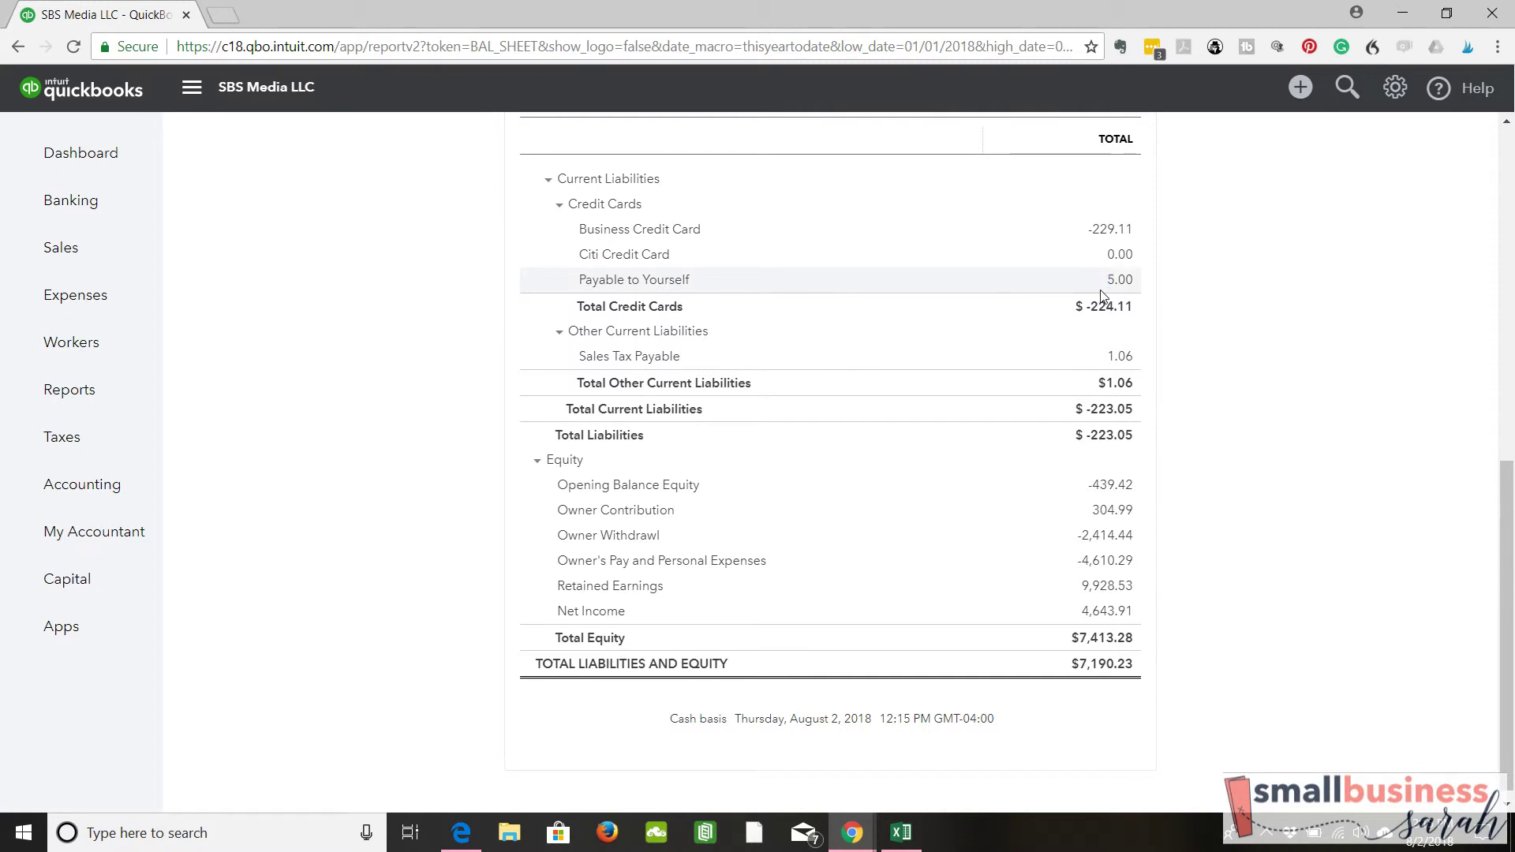
# - Open the Payable to Yourself QuickReport from its 5.00 Balance Sheet amount
pyautogui.click(1119, 280)
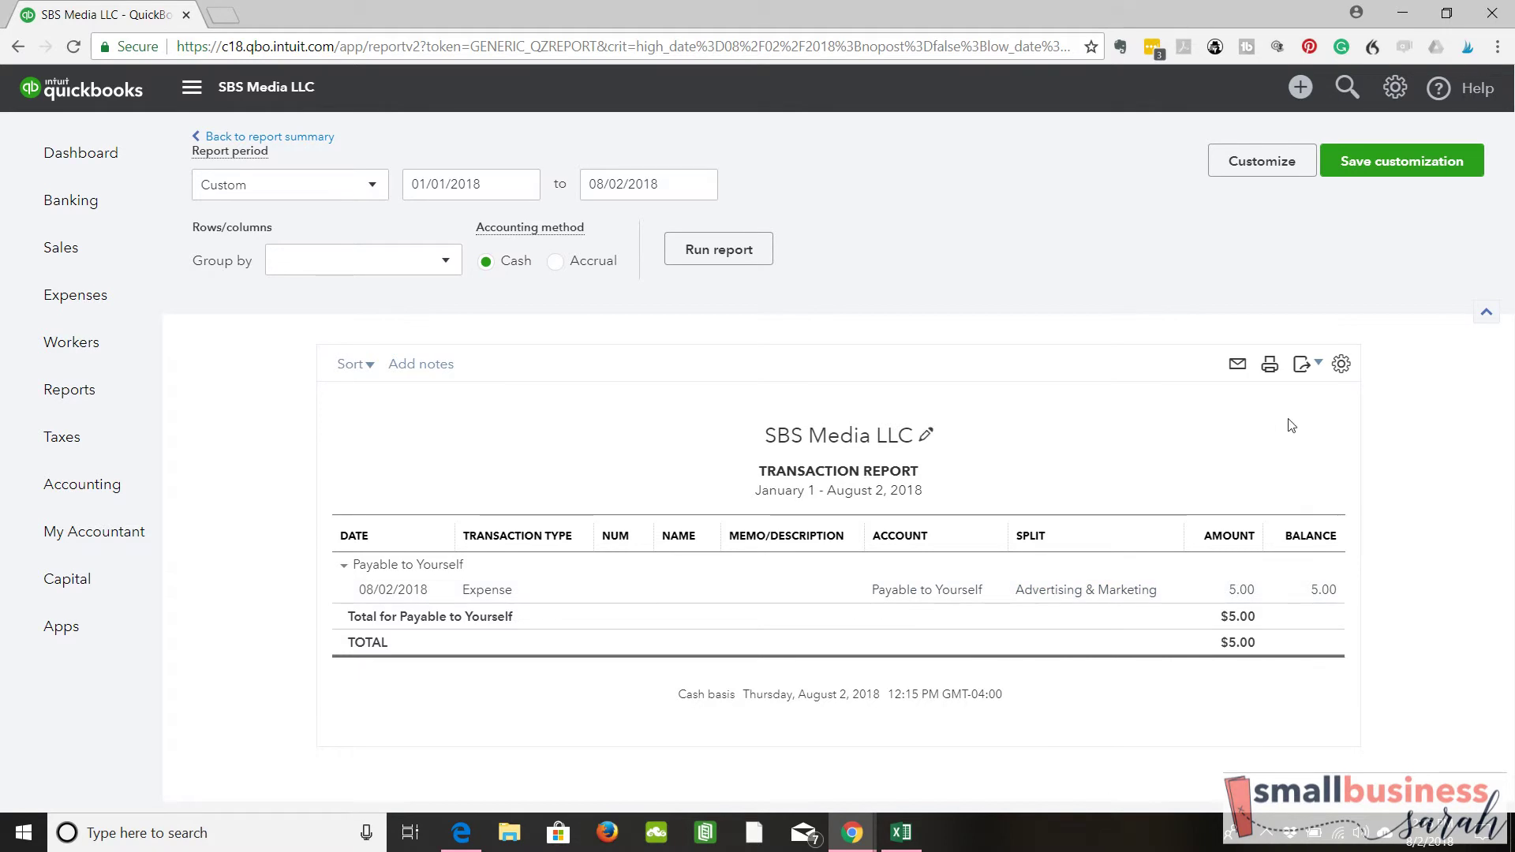
pyautogui.click(311, 142)
pyautogui.scroll(-10, 963, 253)
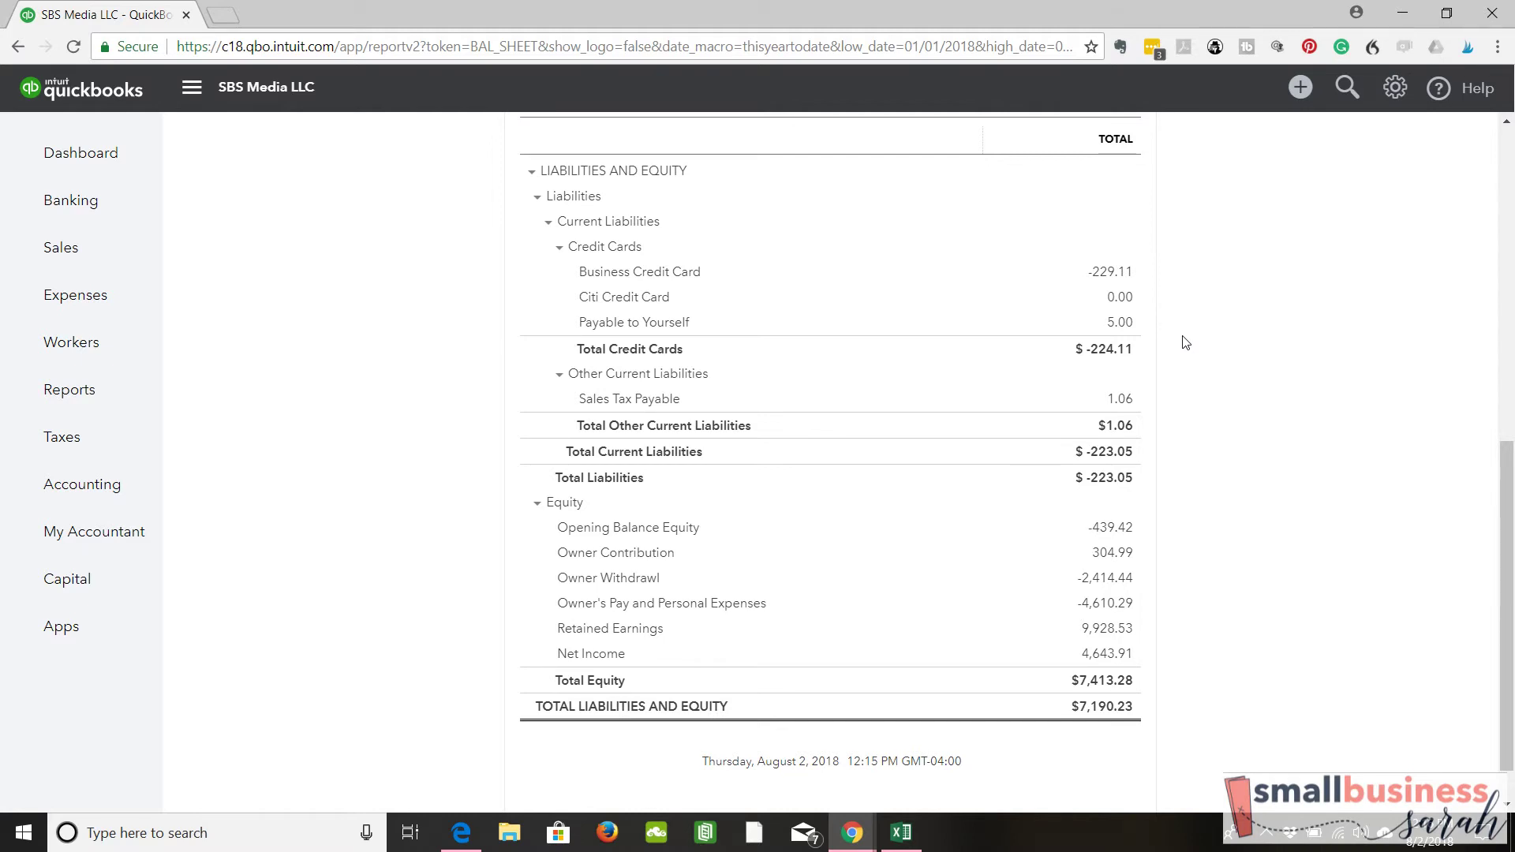
pyautogui.moveTo(1508, 525)
pyautogui.mouseDown()
pyautogui.moveTo(1510, 303)
pyautogui.moveTo(1508, 519)
pyautogui.mouseUp()
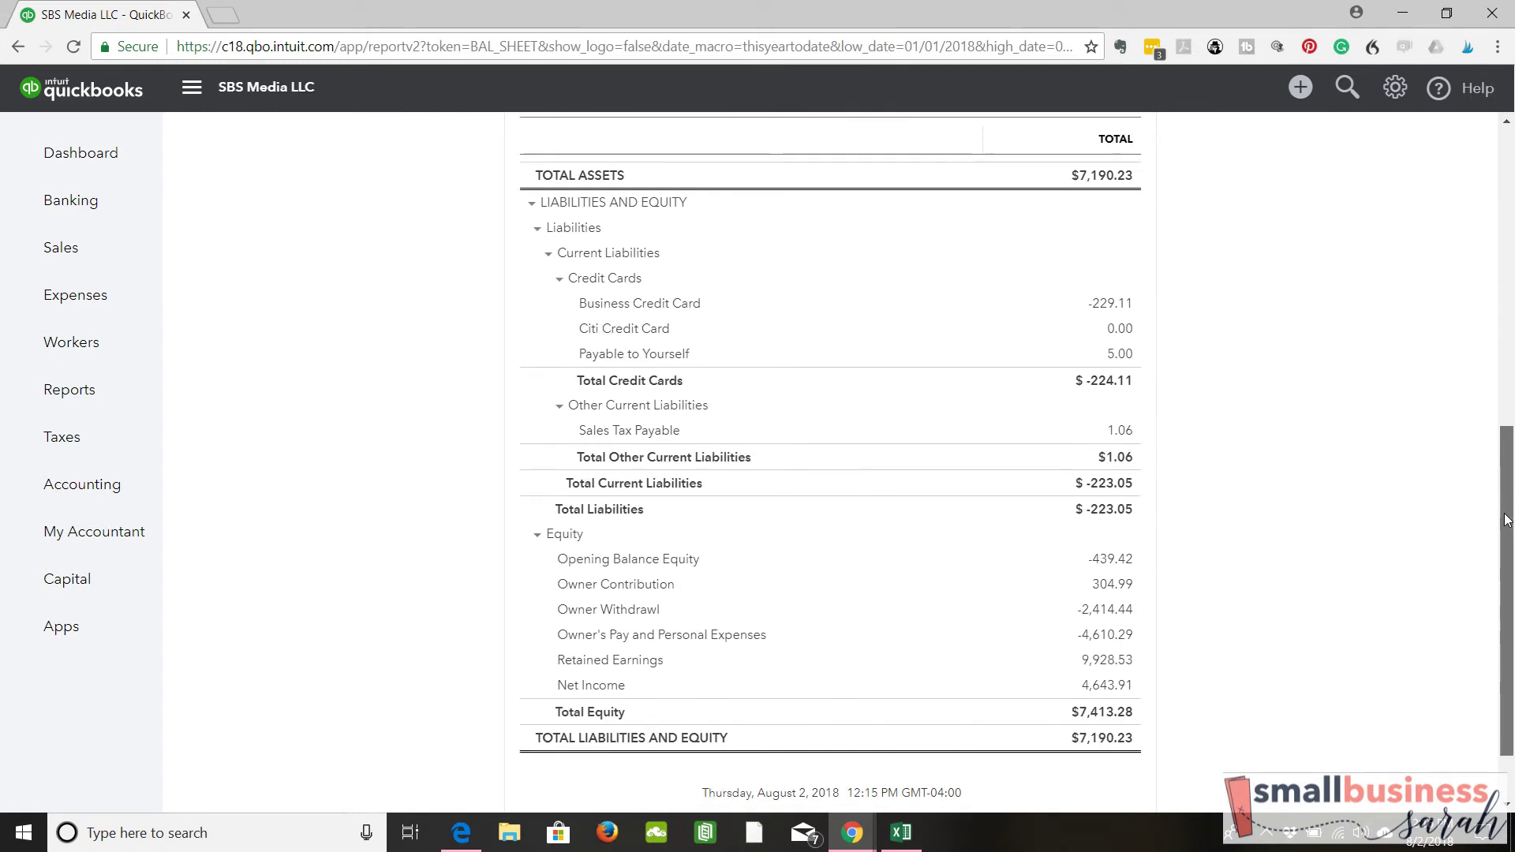
pyautogui.click(1122, 357)
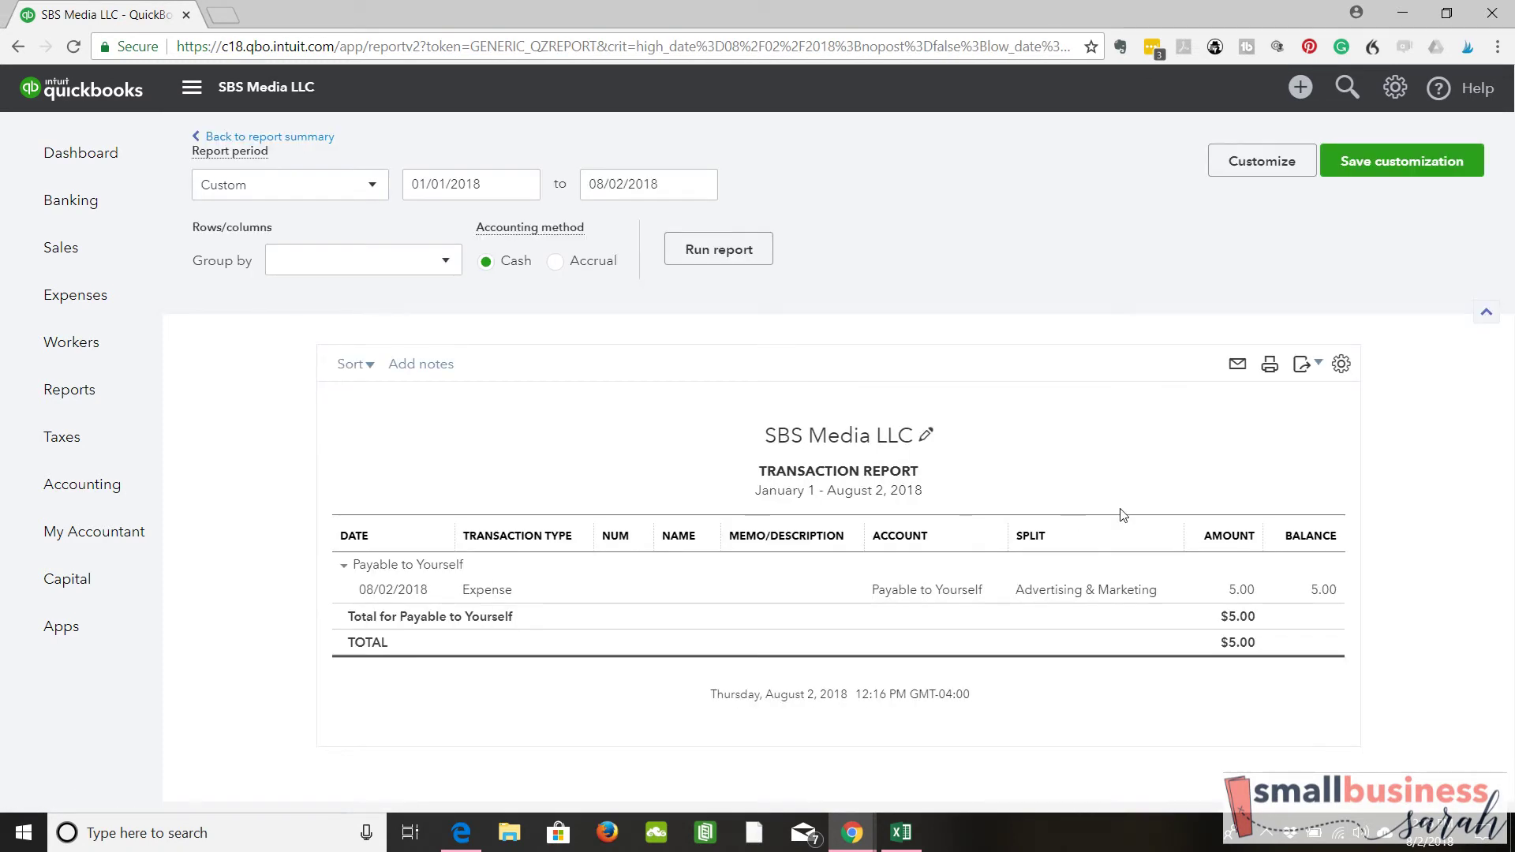
# - Open the $5.00 Payable to Yourself expense and delete it, confirming the deletion
pyautogui.click(1244, 590)
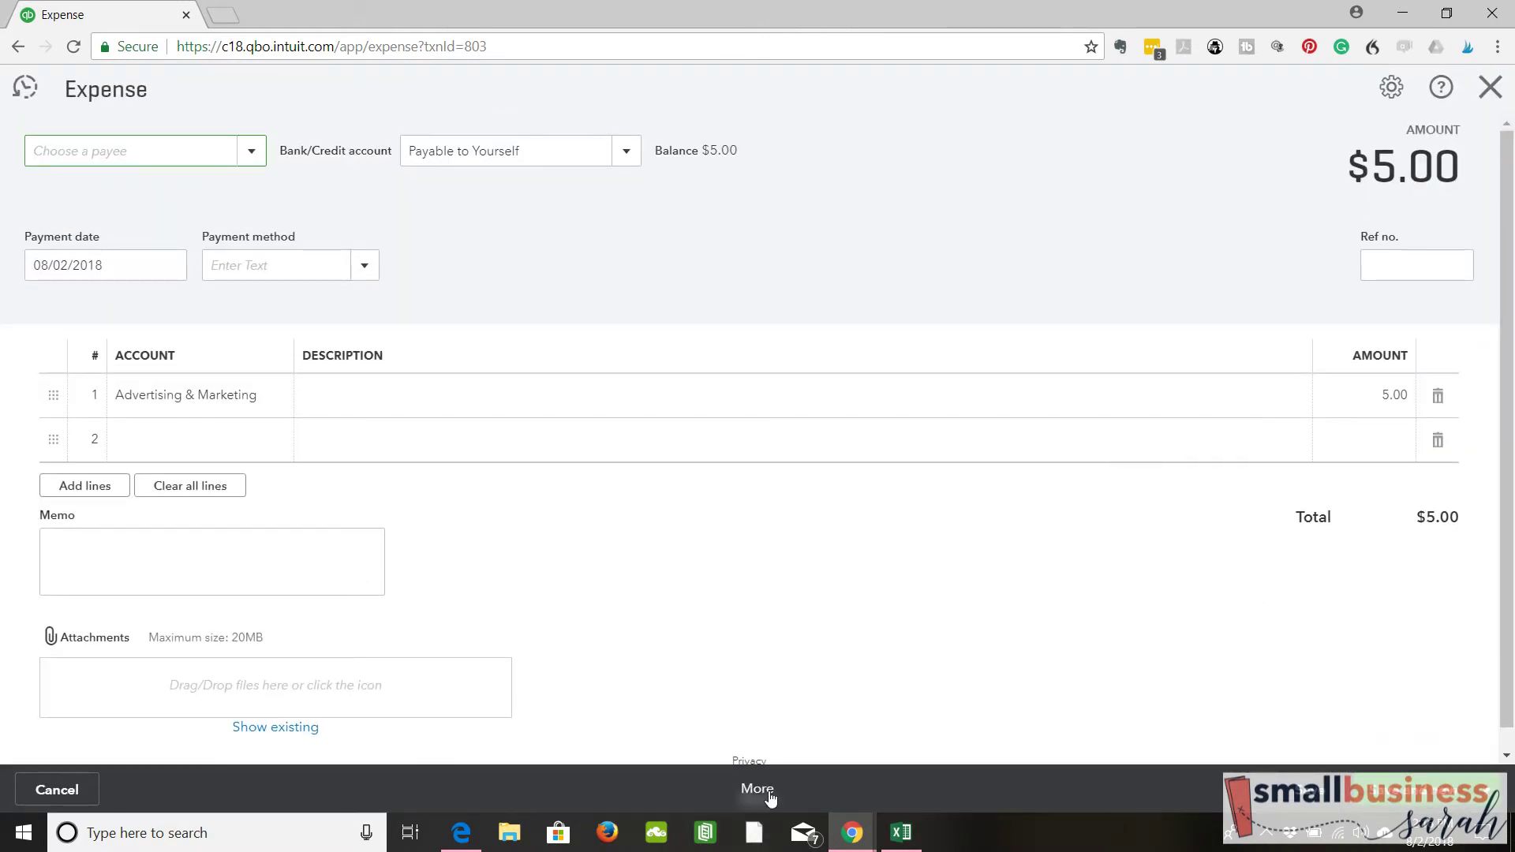
pyautogui.click(771, 793)
pyautogui.click(717, 659)
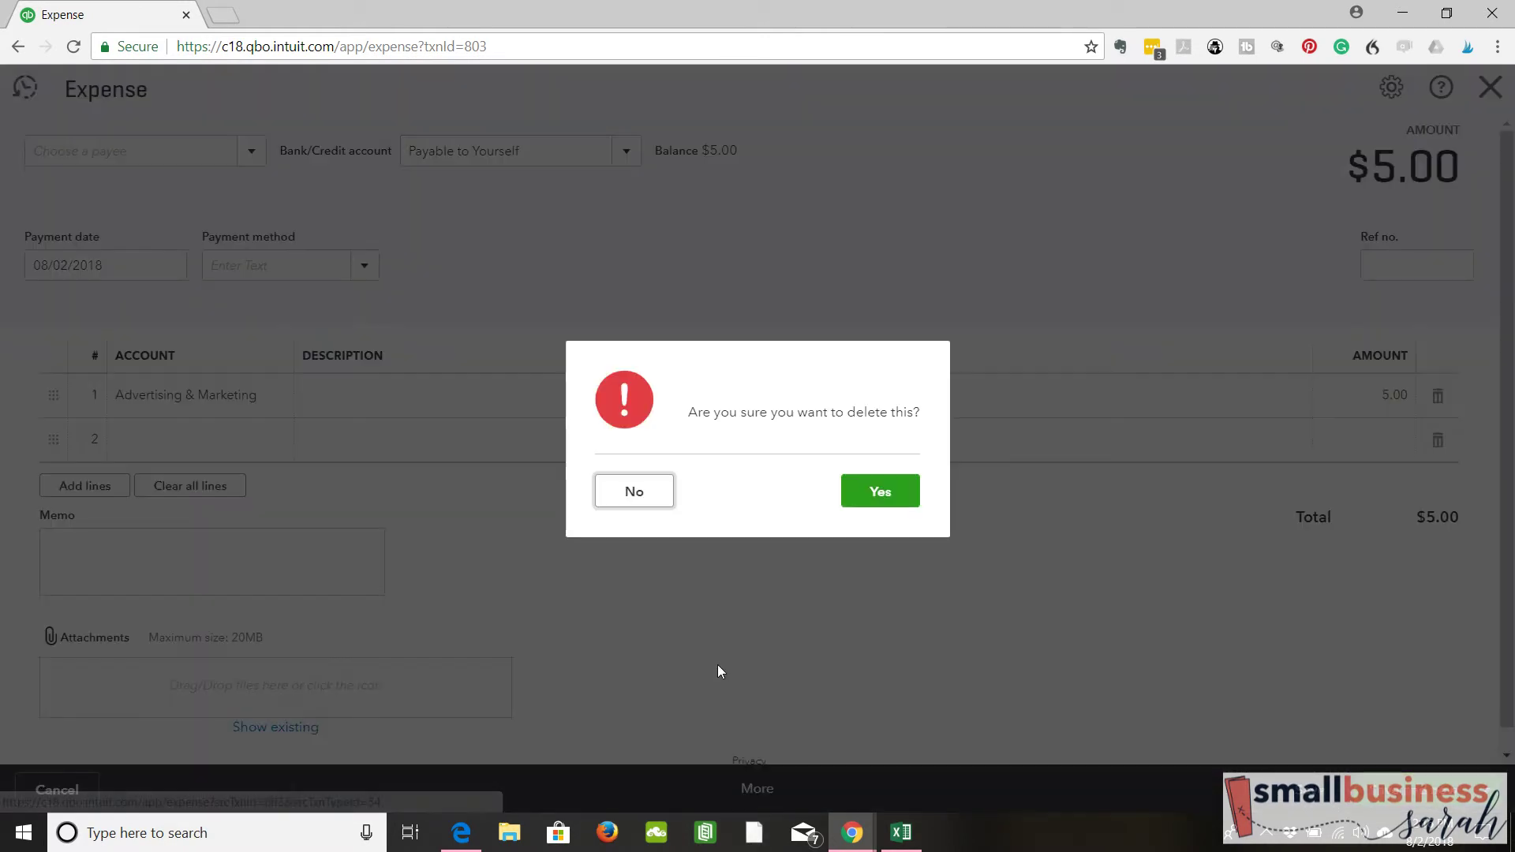
pyautogui.click(884, 499)
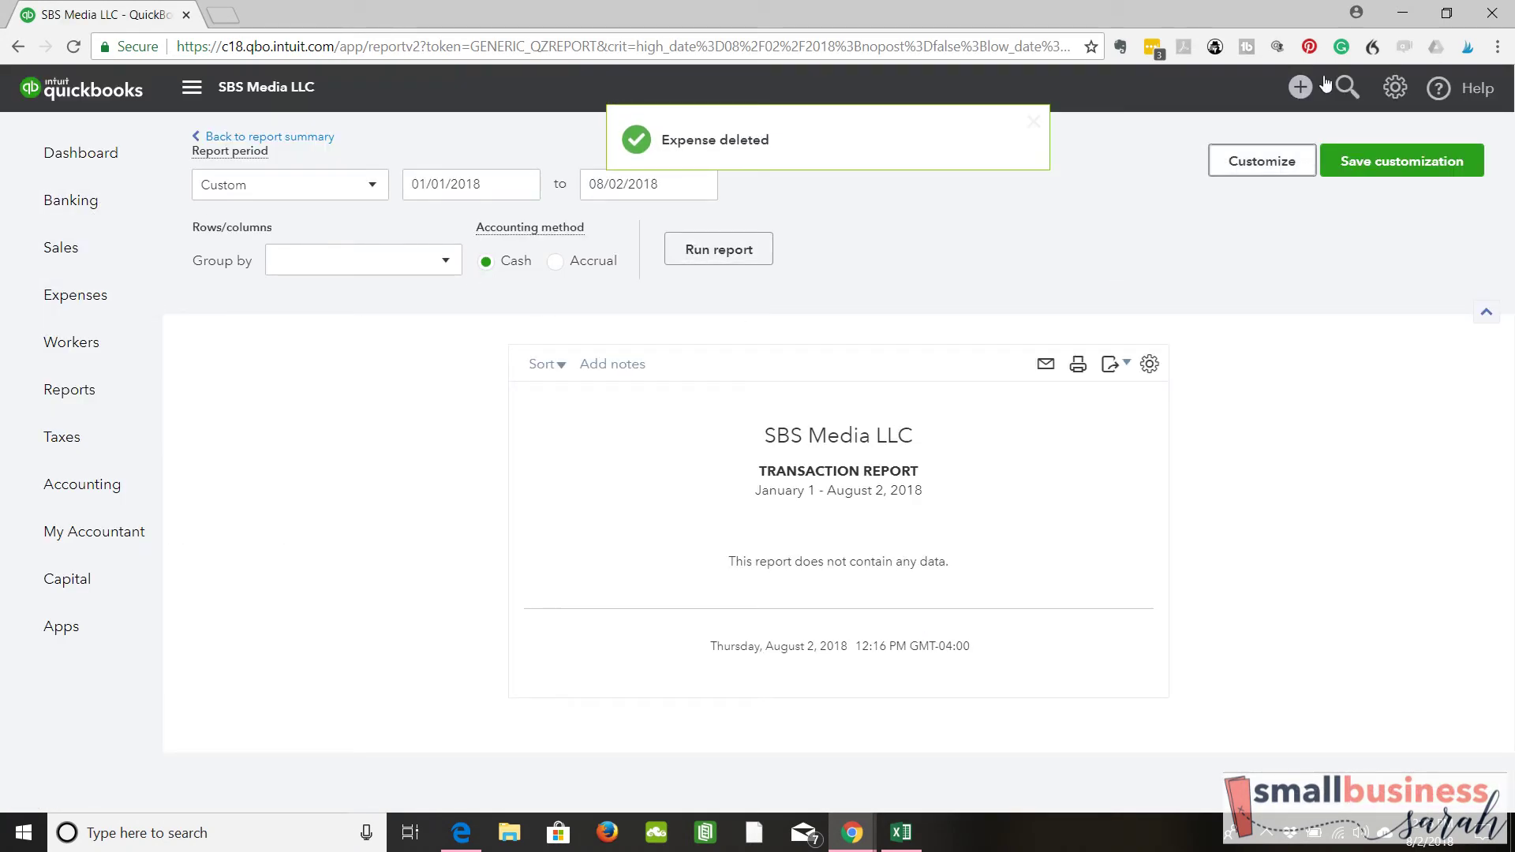
pyautogui.click(1301, 87)
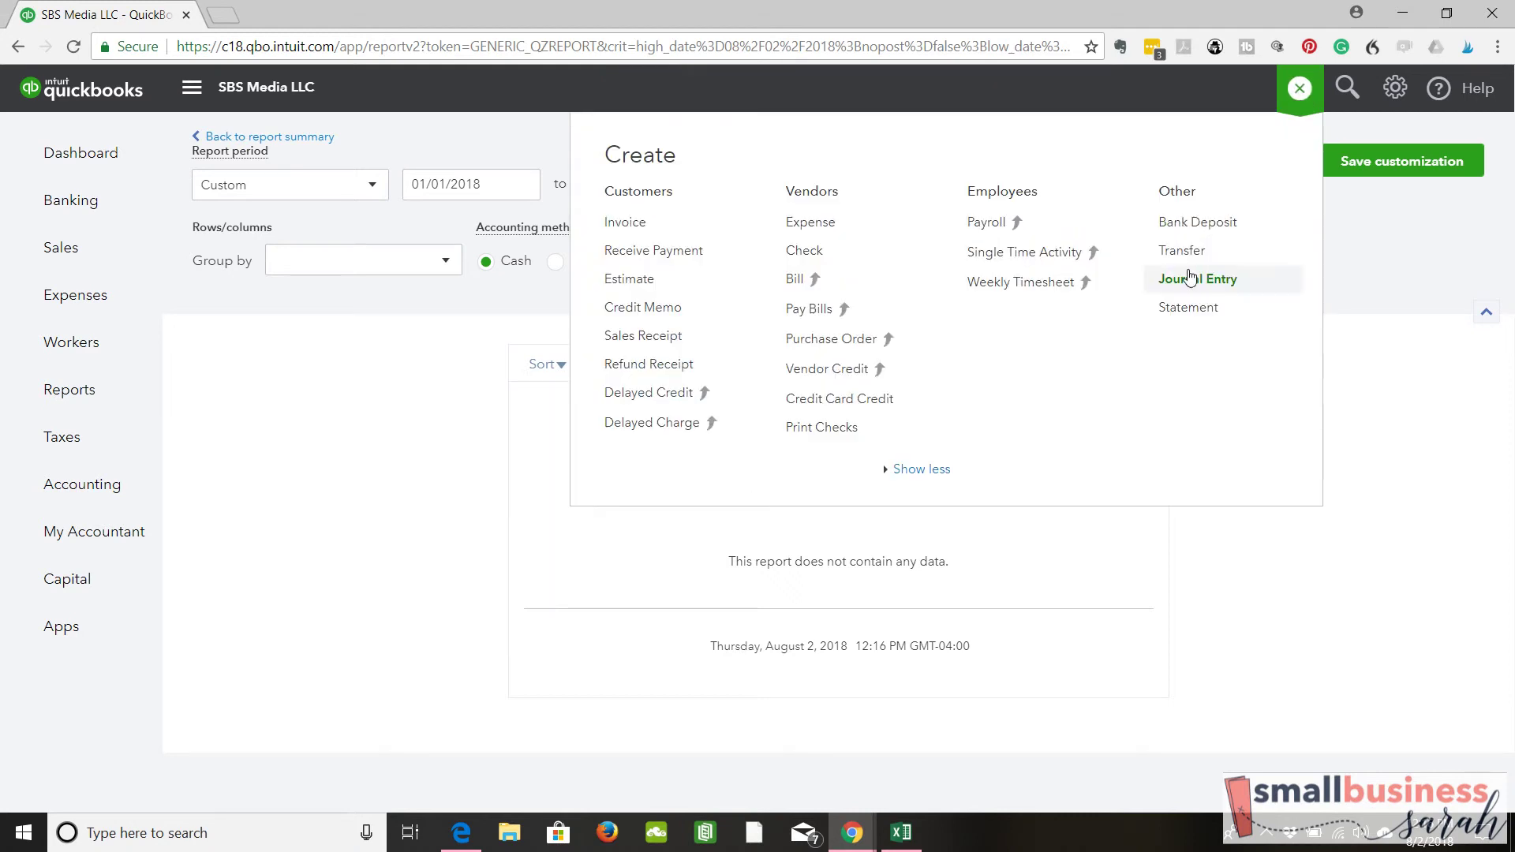
# - Start Journal Entry #25 and set its journal date to 08/31/2018
pyautogui.click(1196, 279)
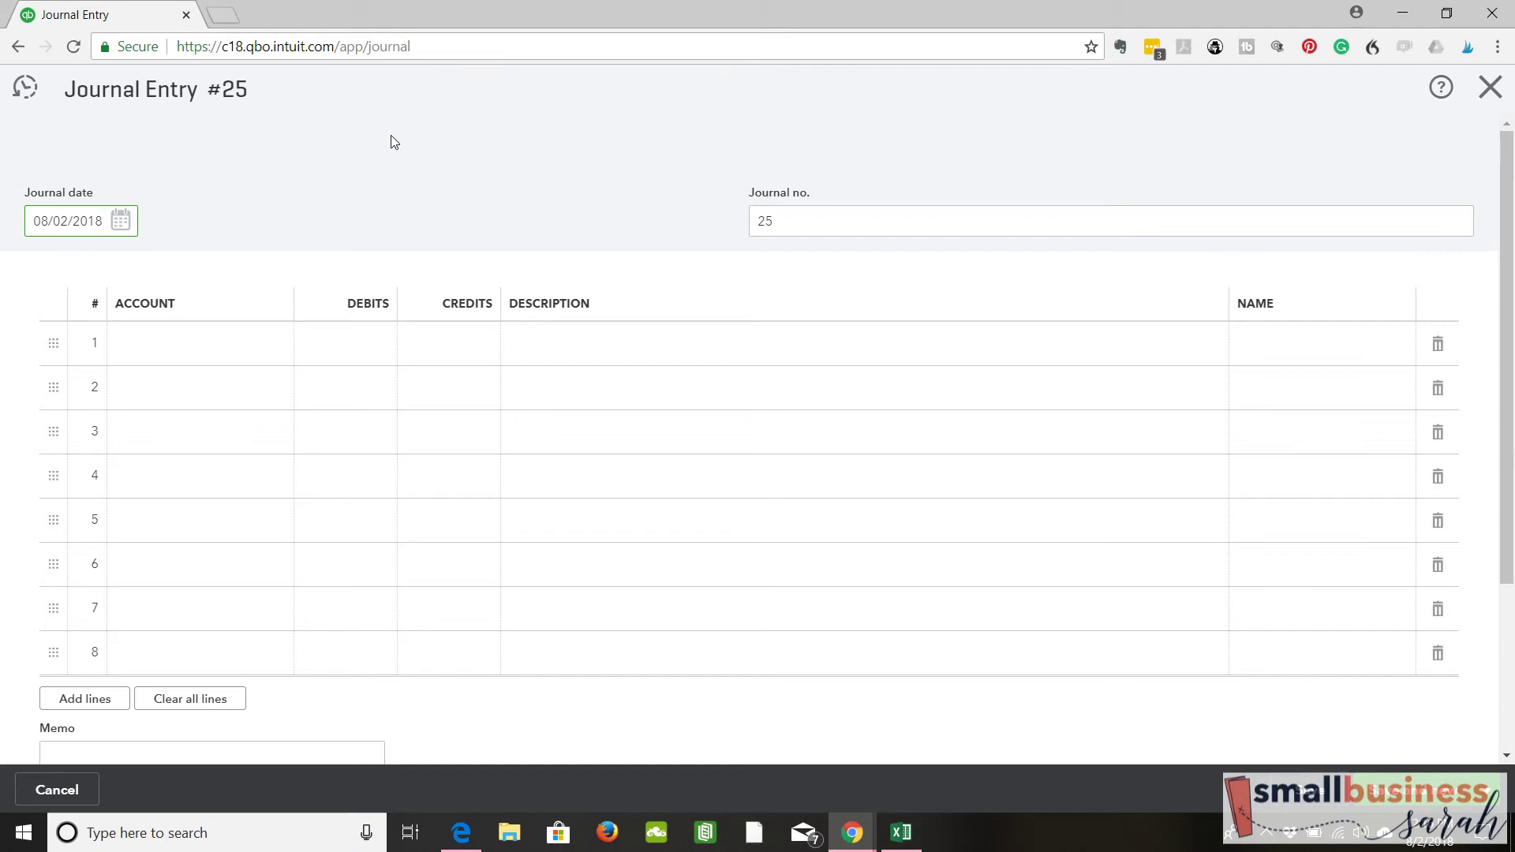
pyautogui.click(125, 226)
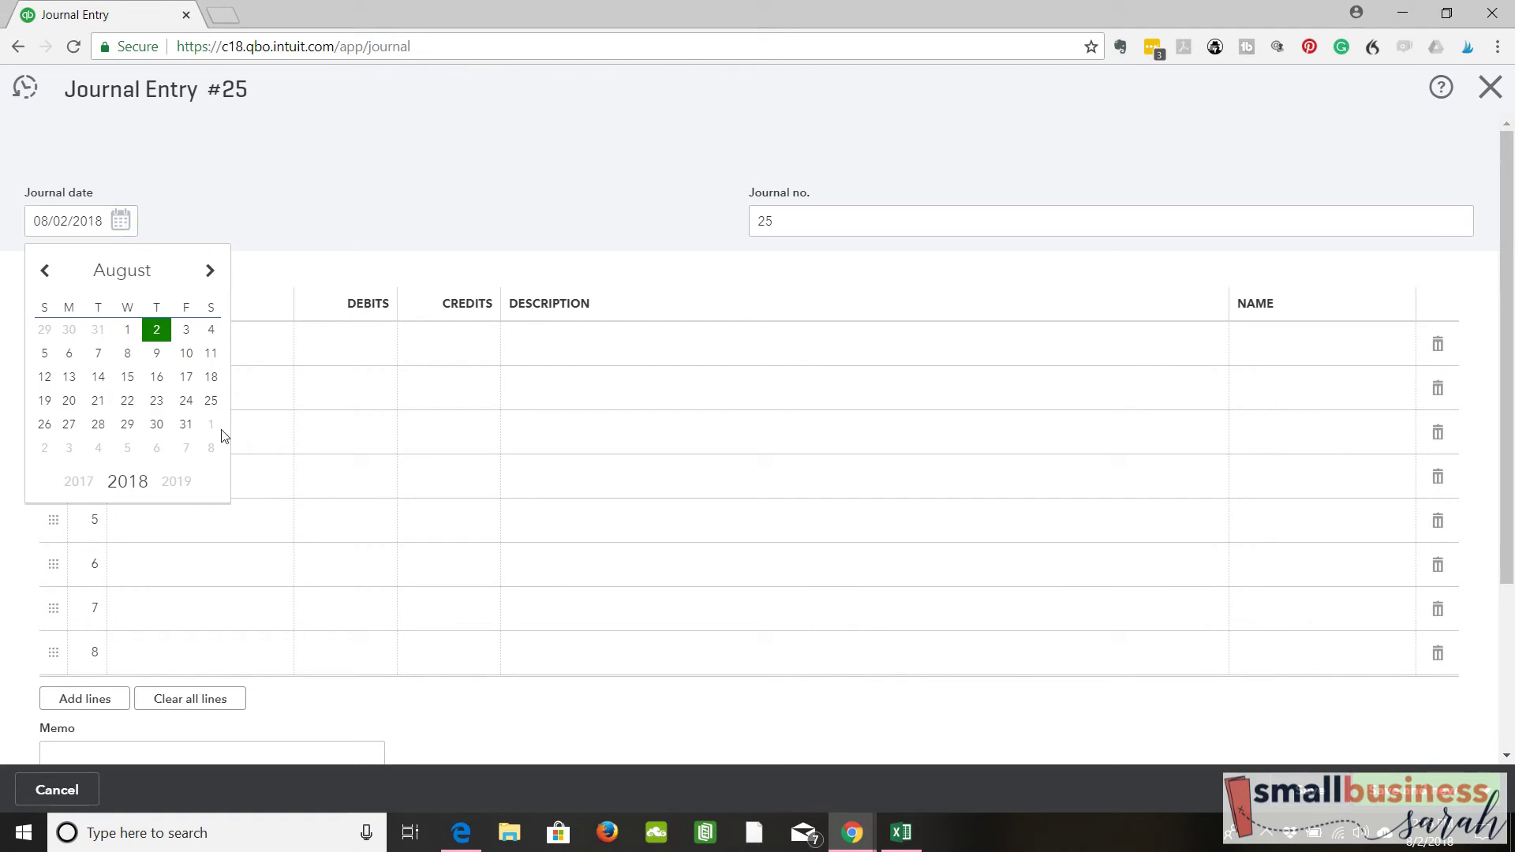
pyautogui.click(186, 430)
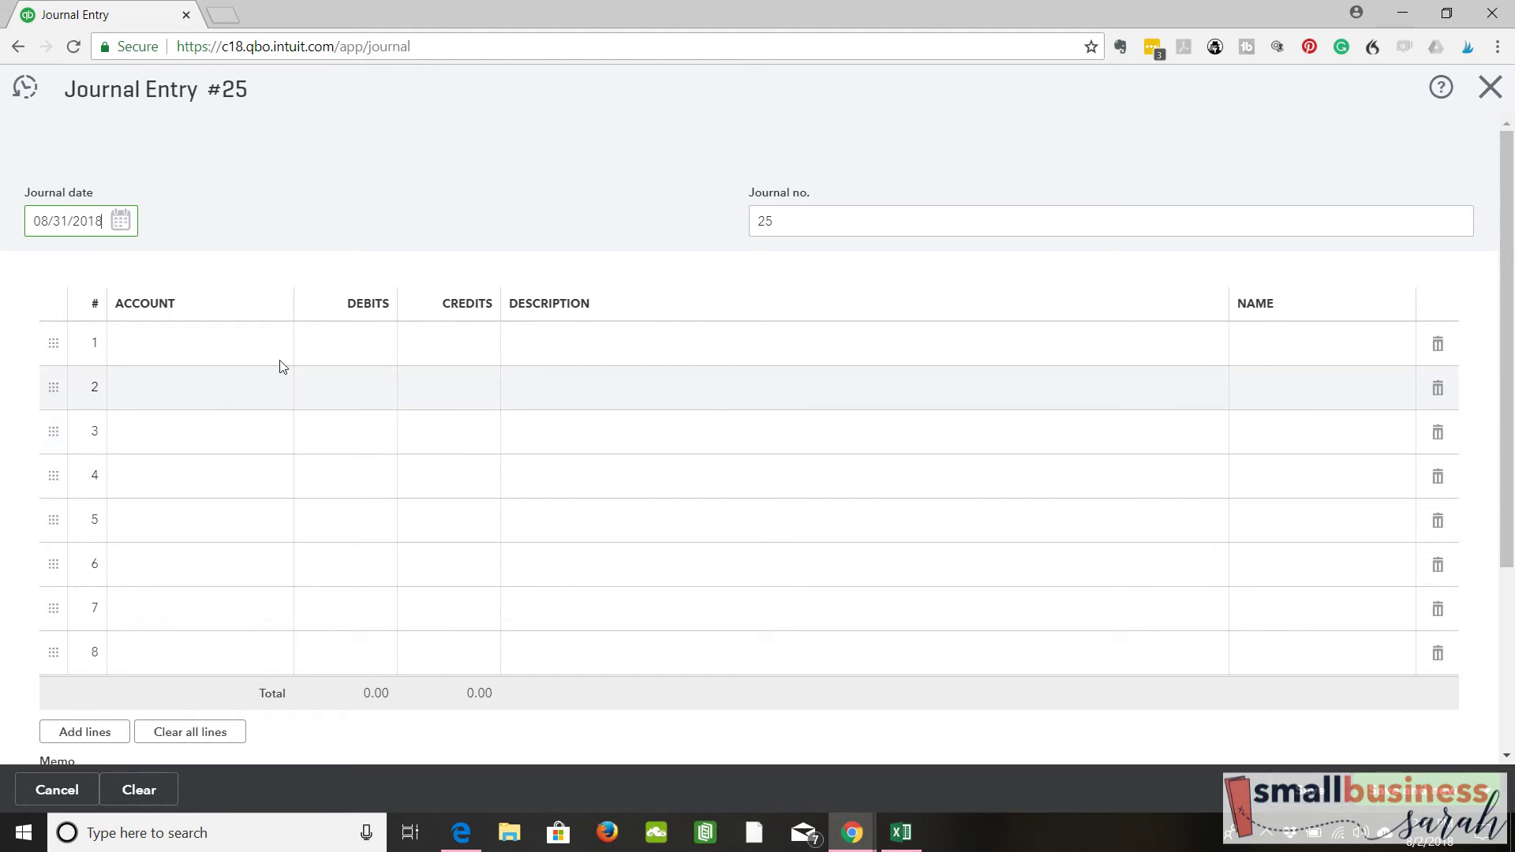
pyautogui.click(278, 350)
# - Set journal line 1 to Advertising & Marketing with a debit of 5
pyautogui.click(277, 348)
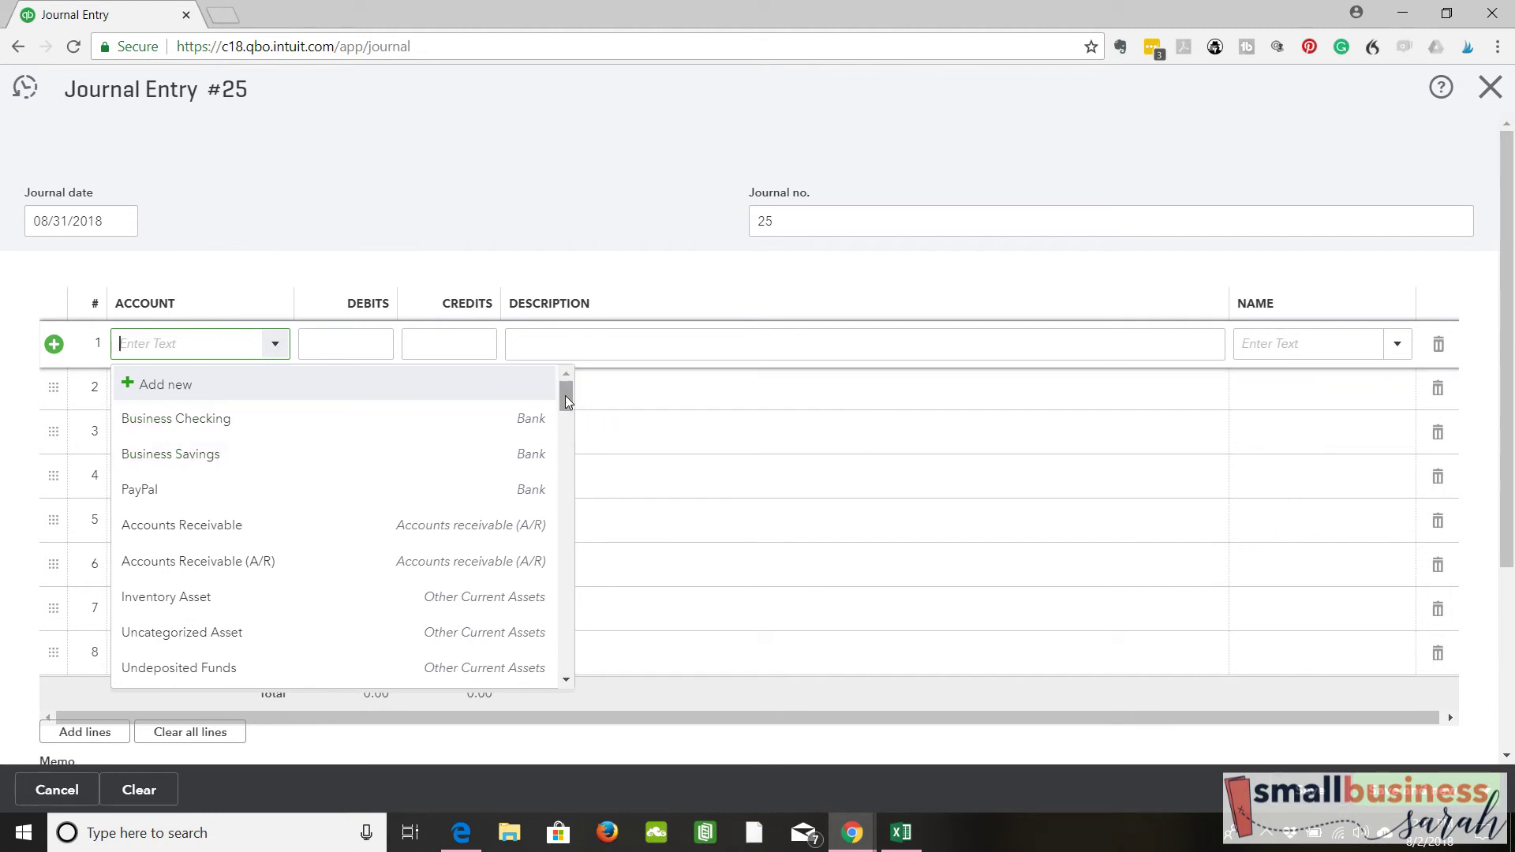
pyautogui.moveTo(565, 392); pyautogui.dragTo(566, 531)
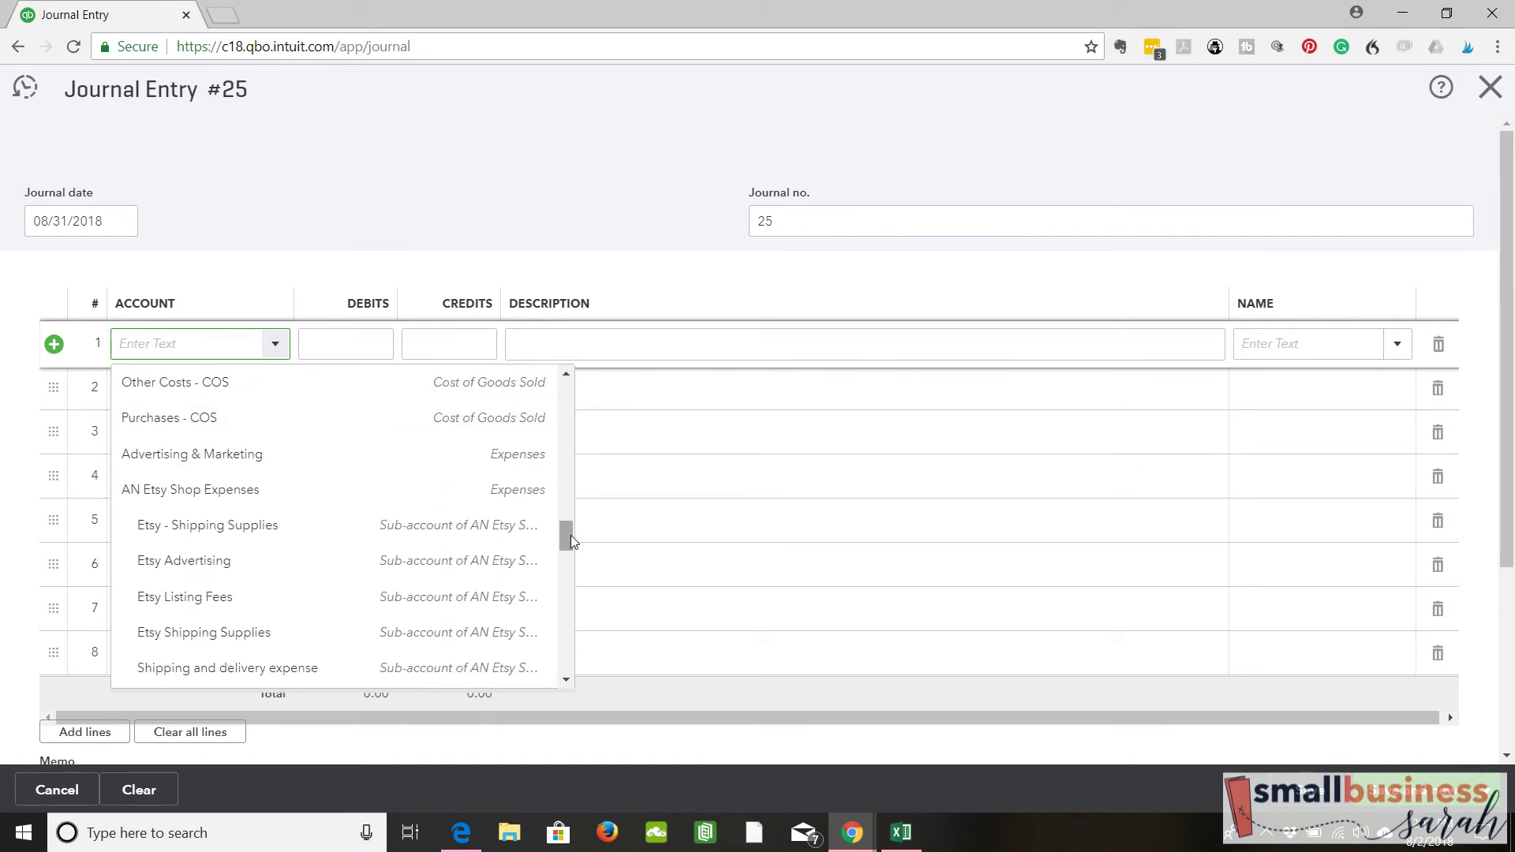
pyautogui.click(228, 469)
pyautogui.click(359, 344)
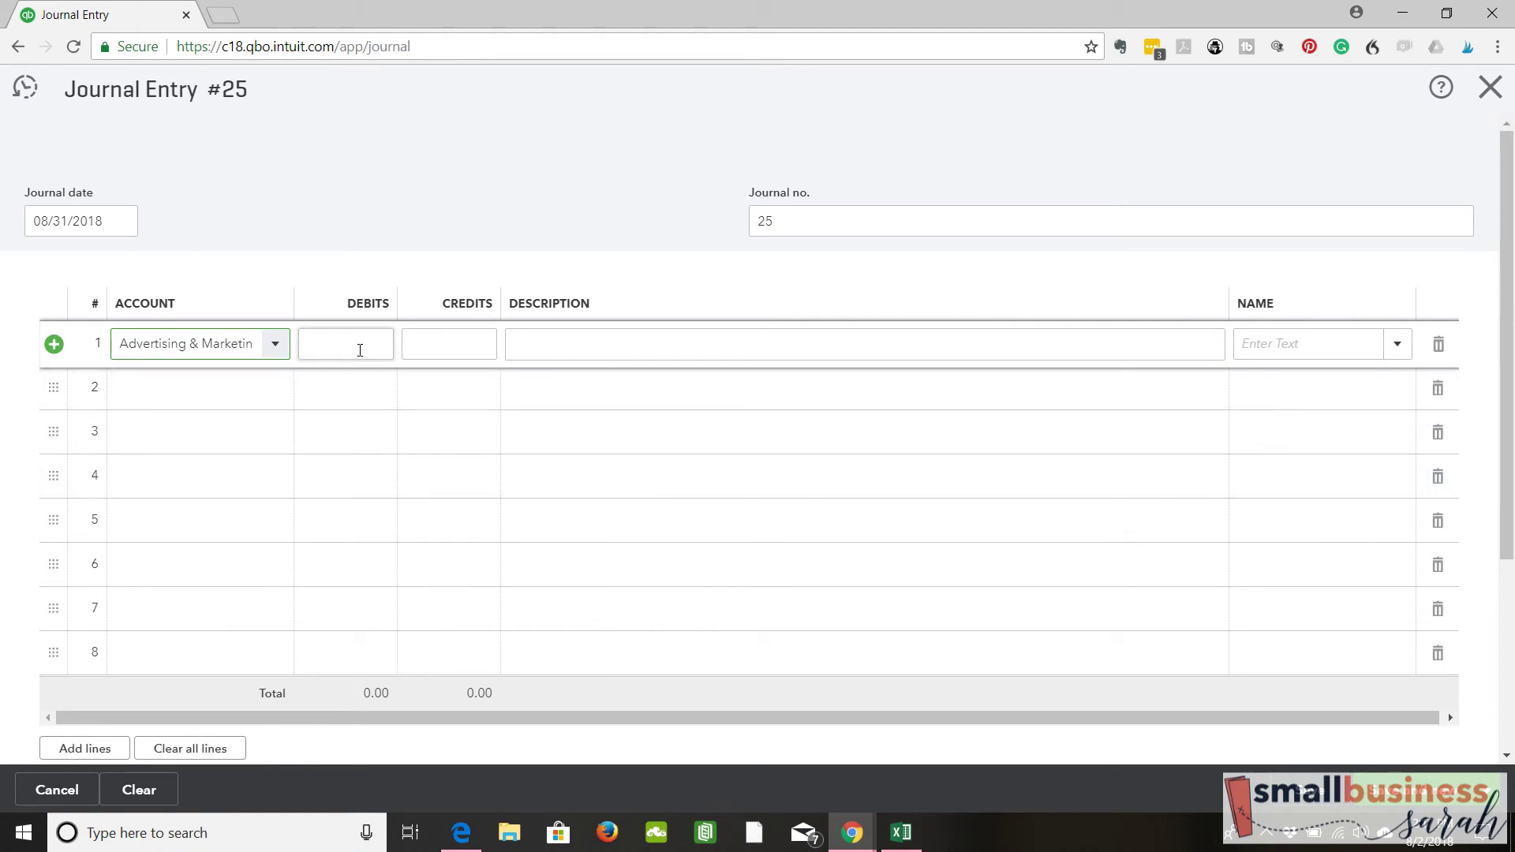
pyautogui.write('5')
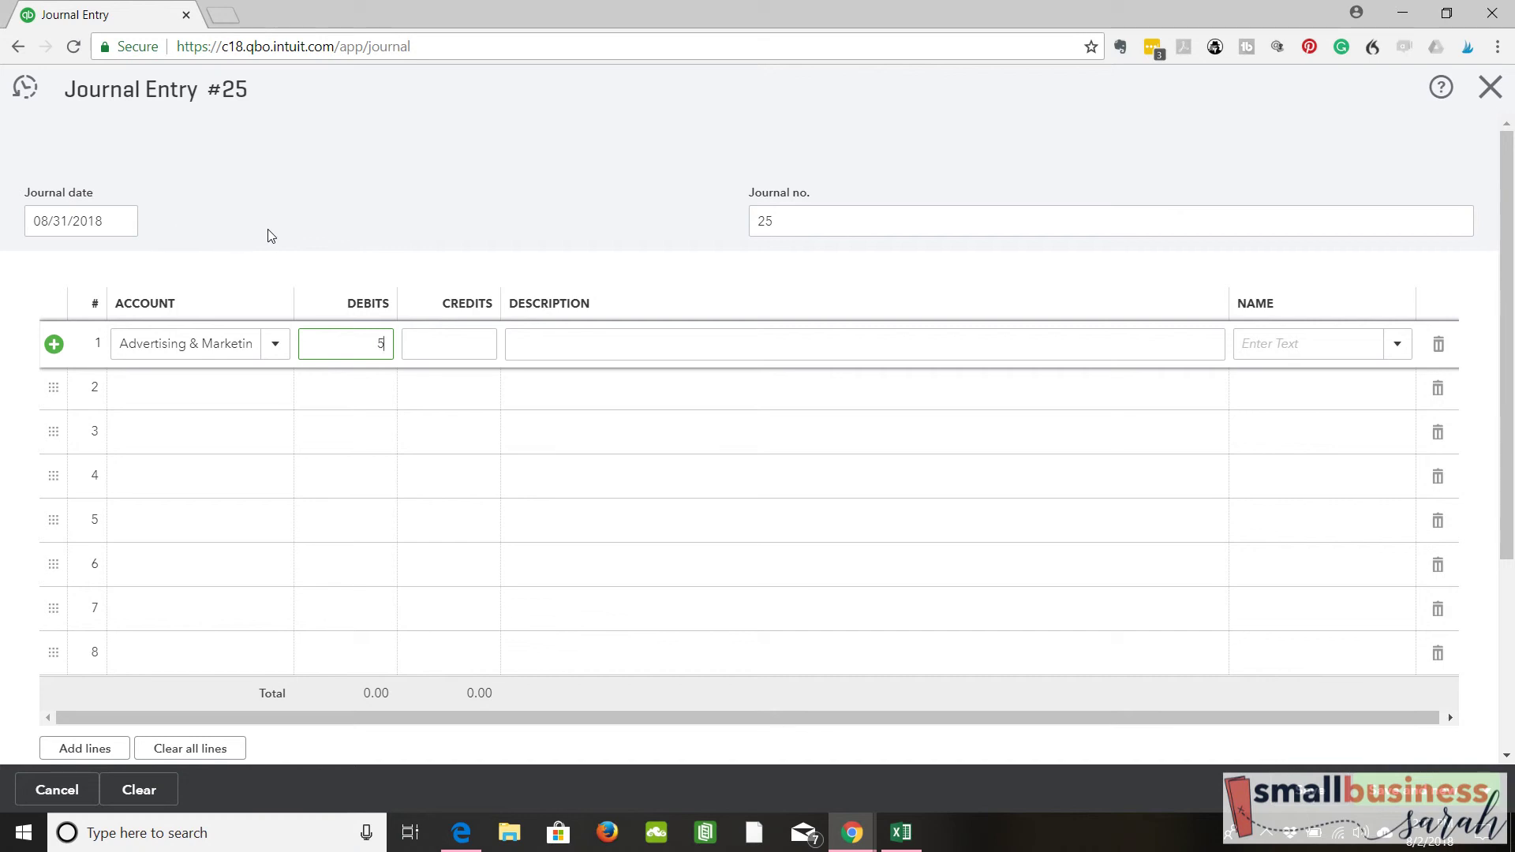
# - Set journal line 2's account to Owner Contribution, crediting 5.00 to balance the entry
pyautogui.click(278, 397)
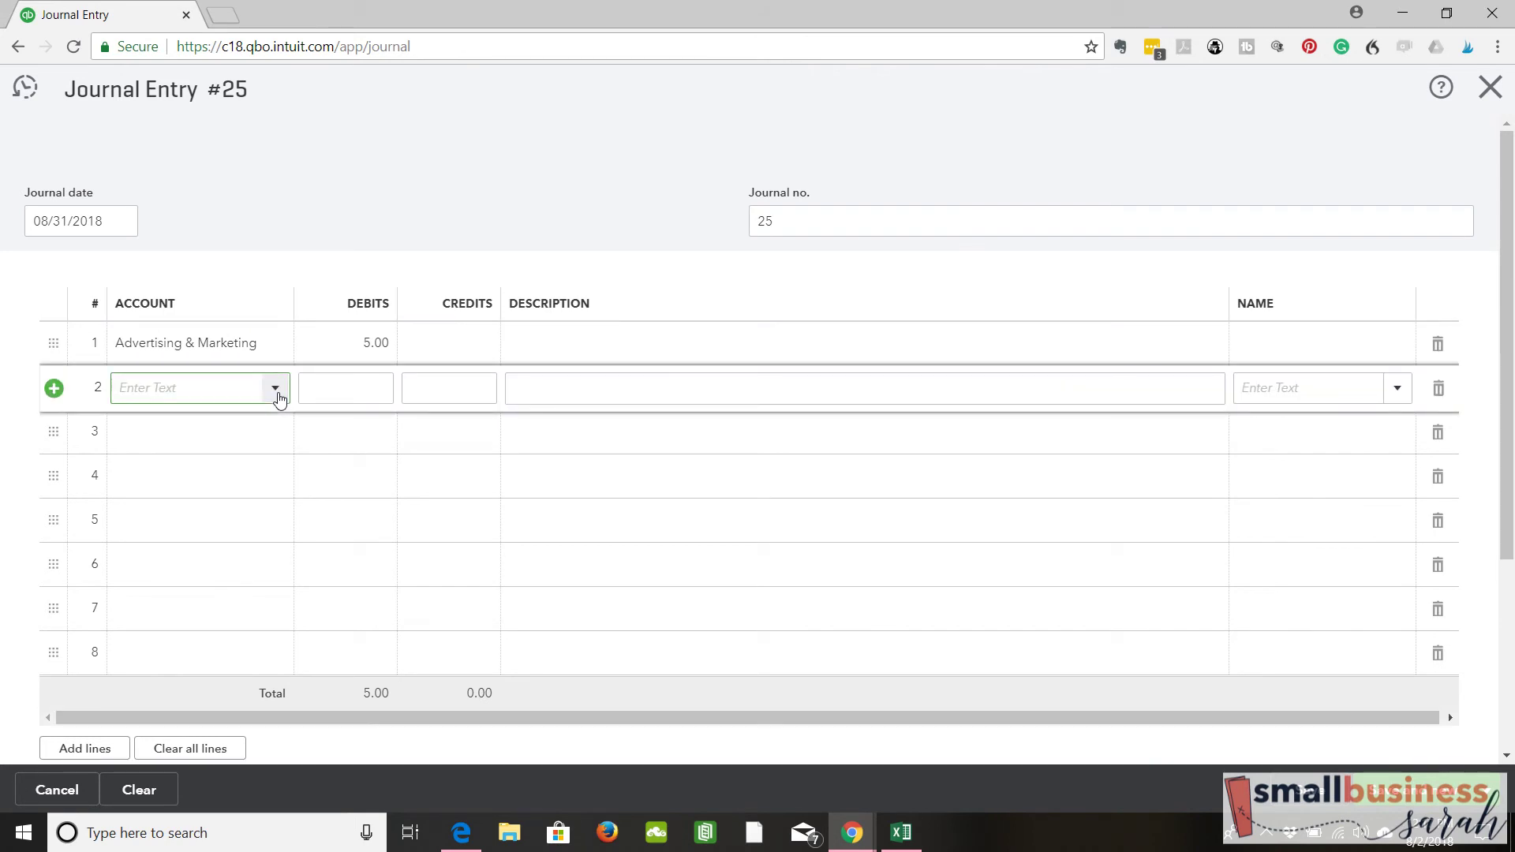
pyautogui.click(276, 389)
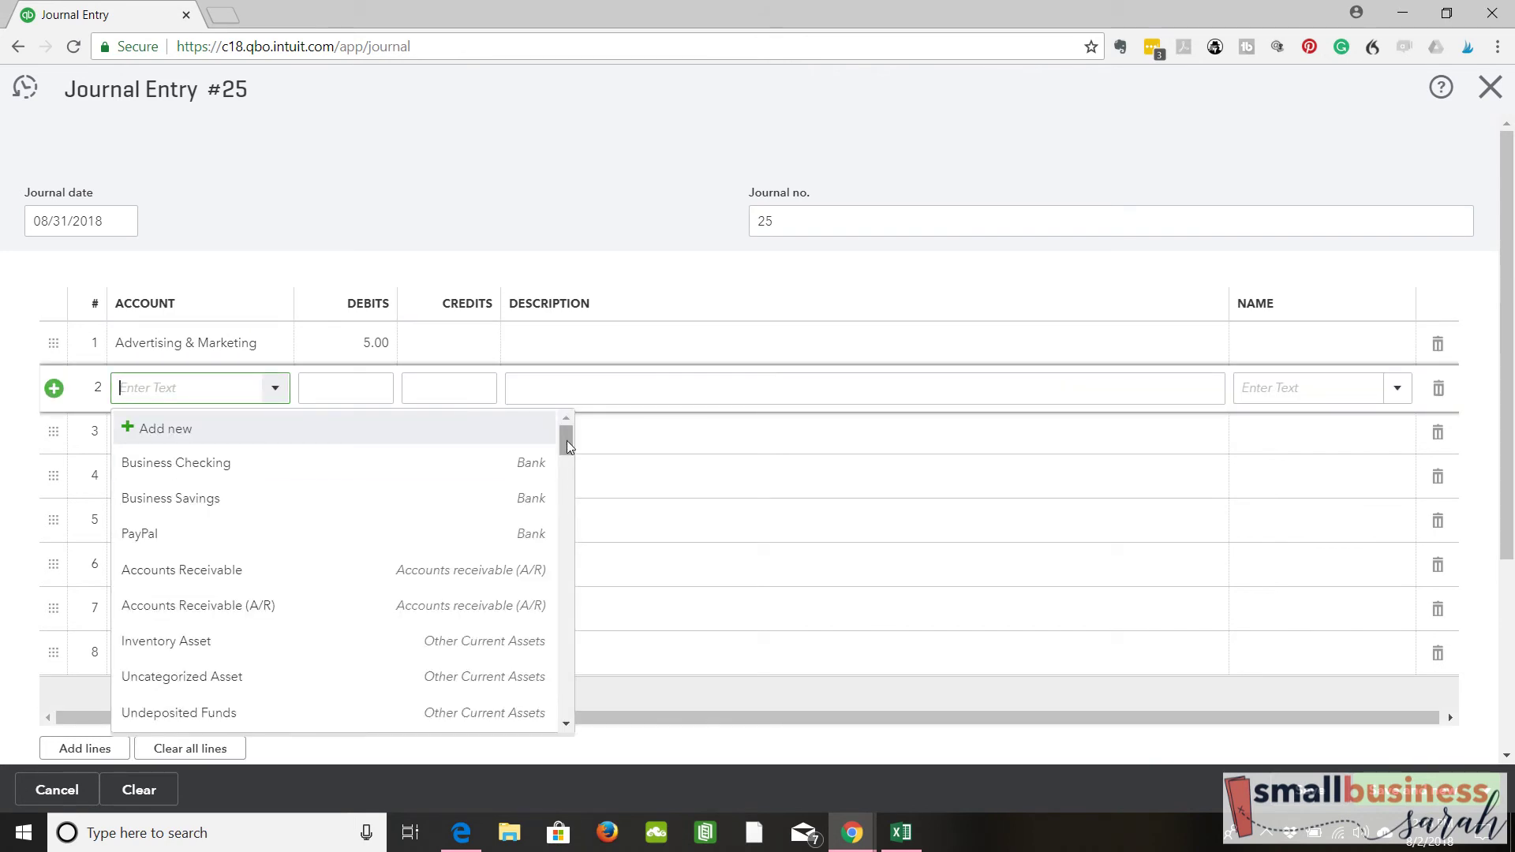
pyautogui.moveTo(569, 447); pyautogui.dragTo(572, 484)
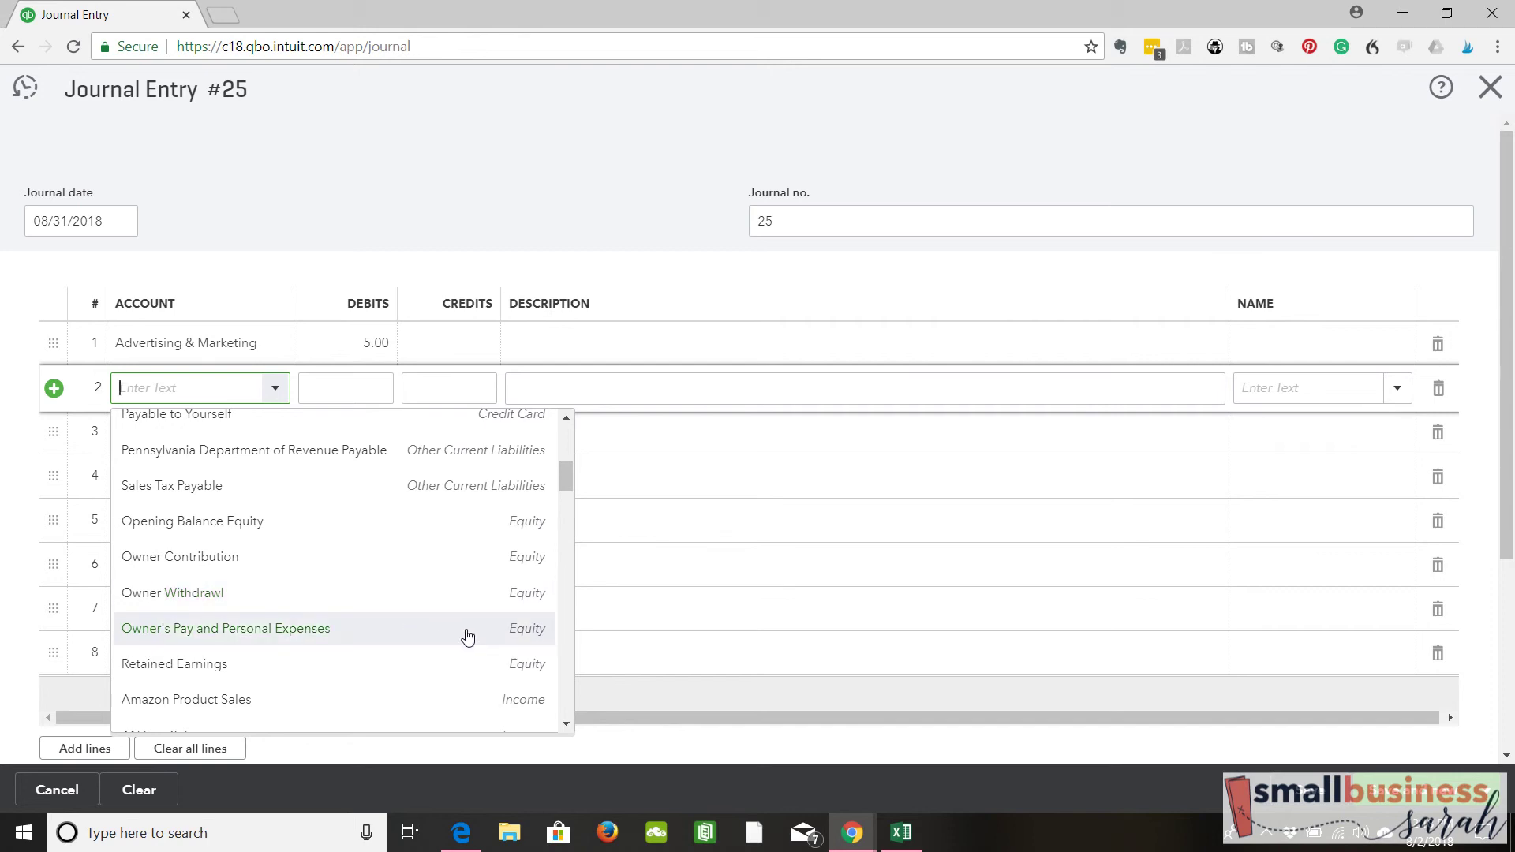
pyautogui.click(474, 636)
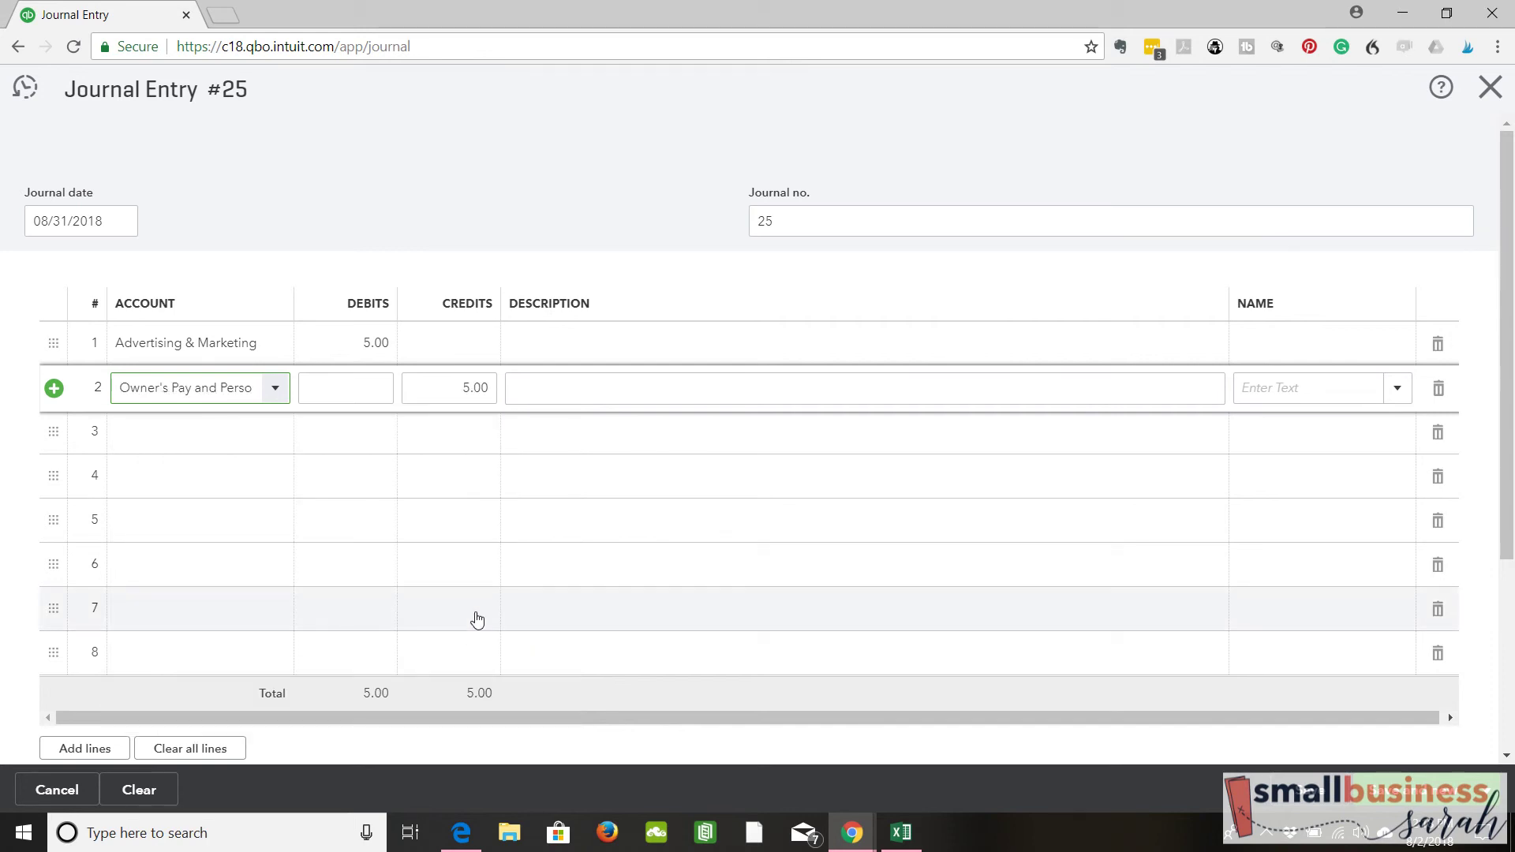
pyautogui.click(278, 388)
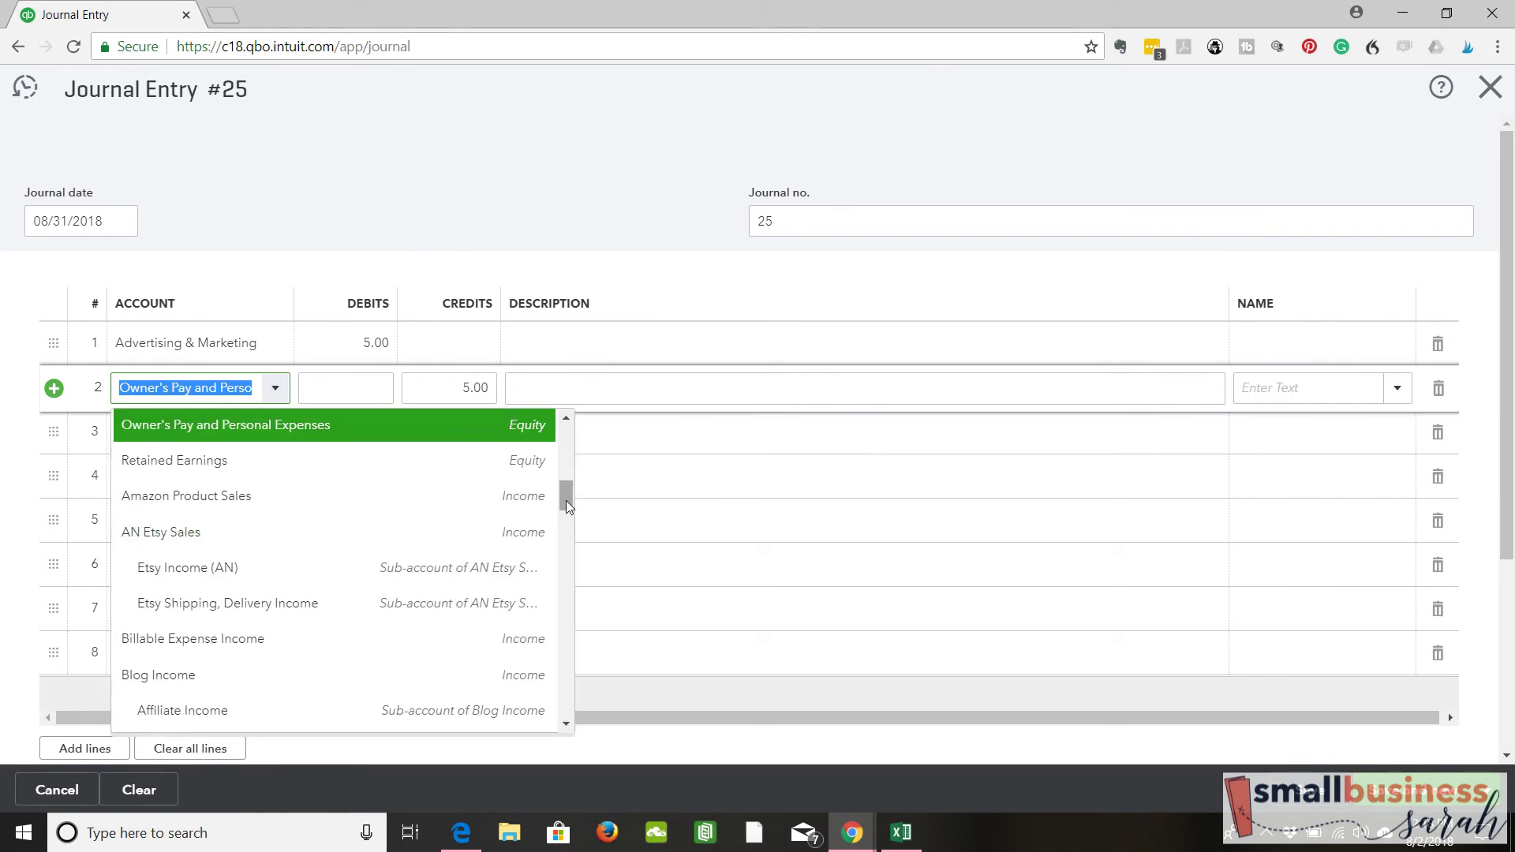
pyautogui.scroll(2, 568, 492)
pyautogui.moveTo(571, 490); pyautogui.dragTo(573, 486)
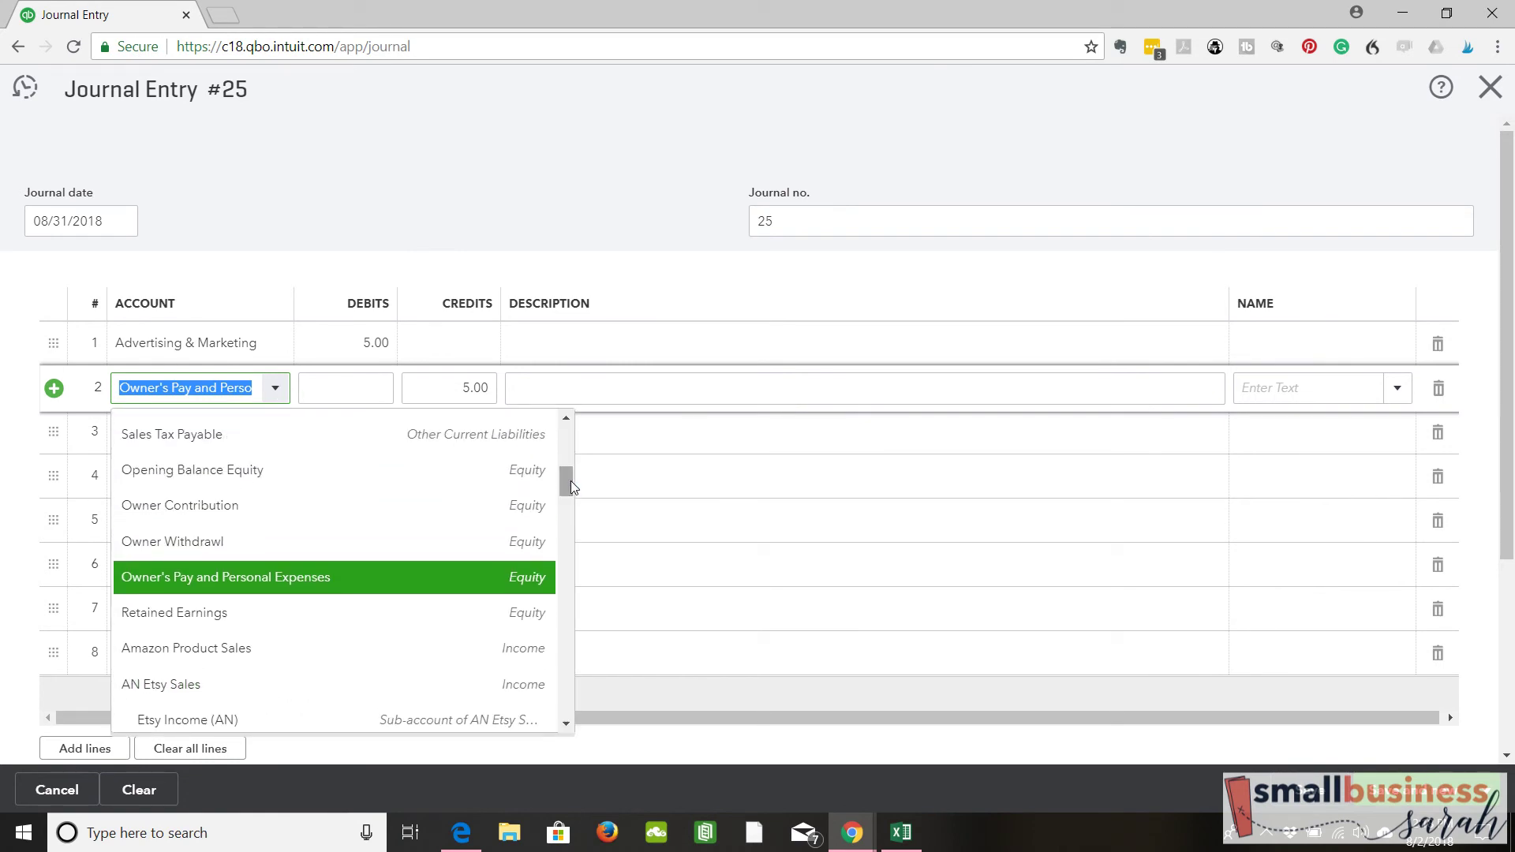
pyautogui.click(426, 513)
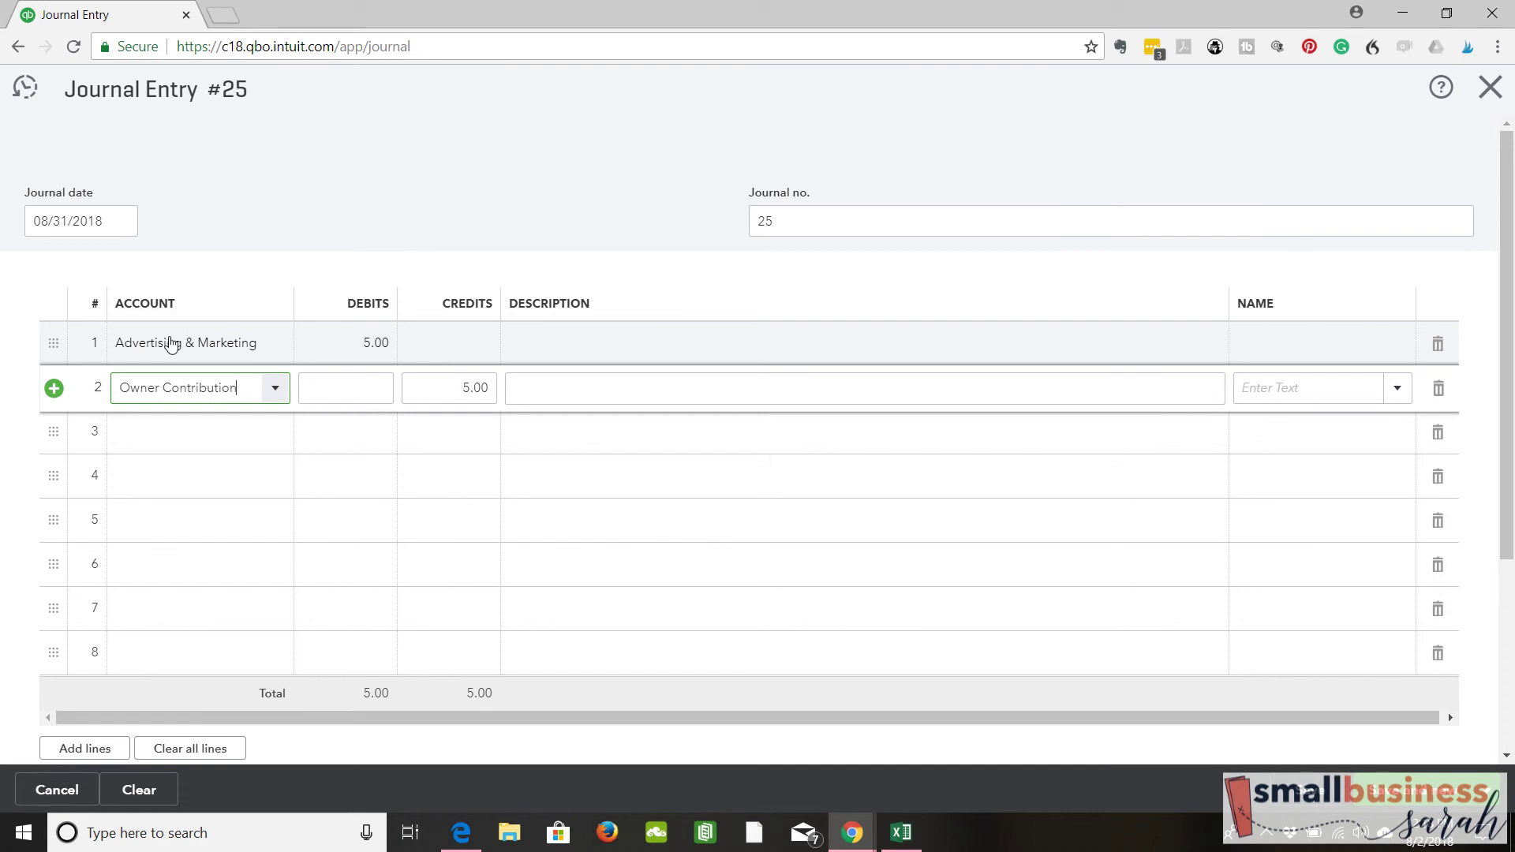
# - Add the description 'Paid with personal' to journal line 1
pyautogui.click(533, 339)
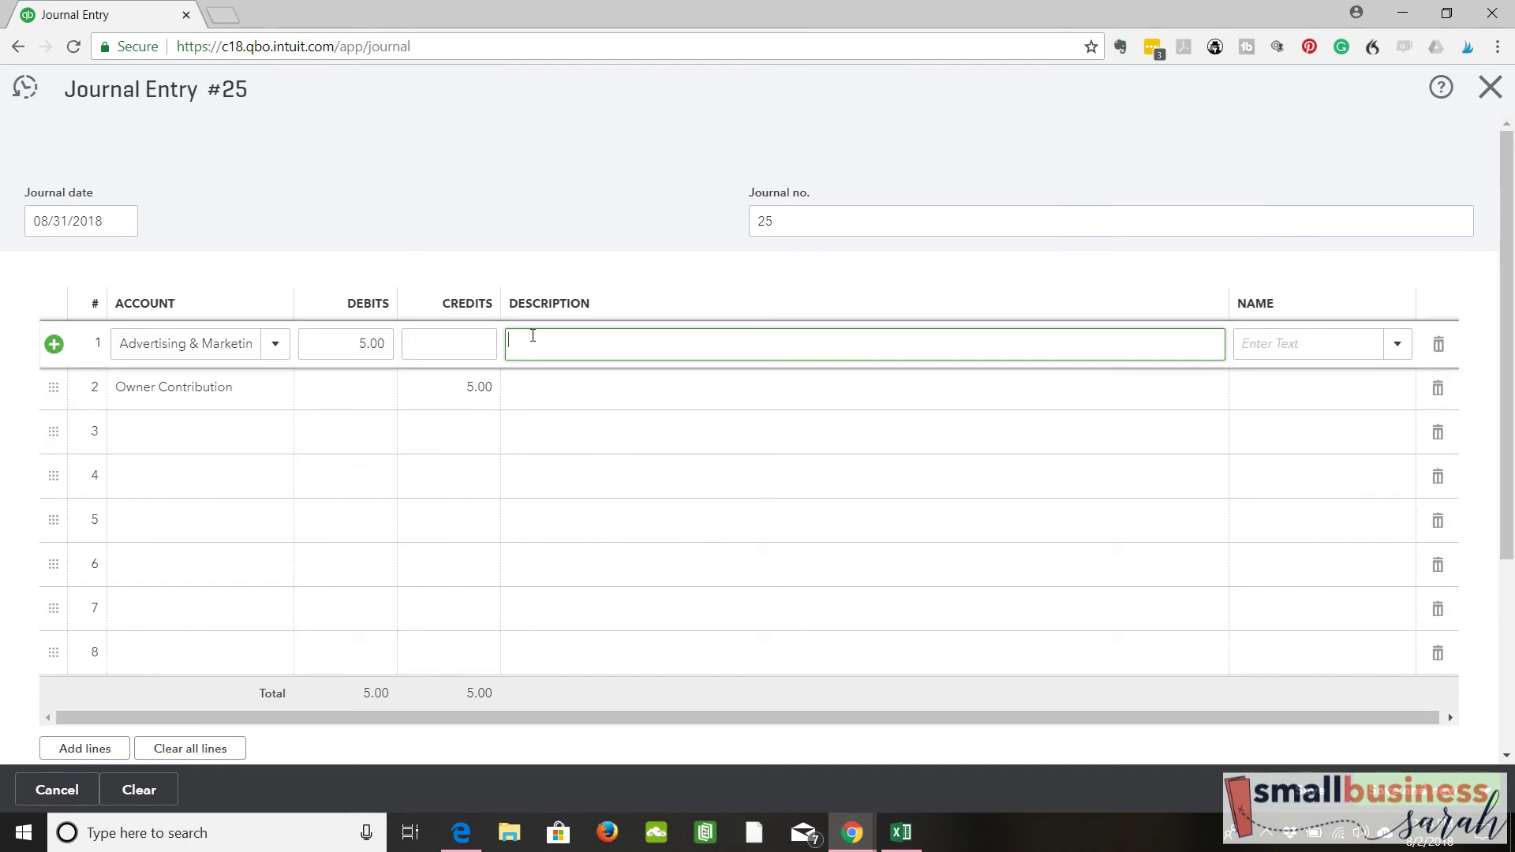
pyautogui.write('Paid with personal')
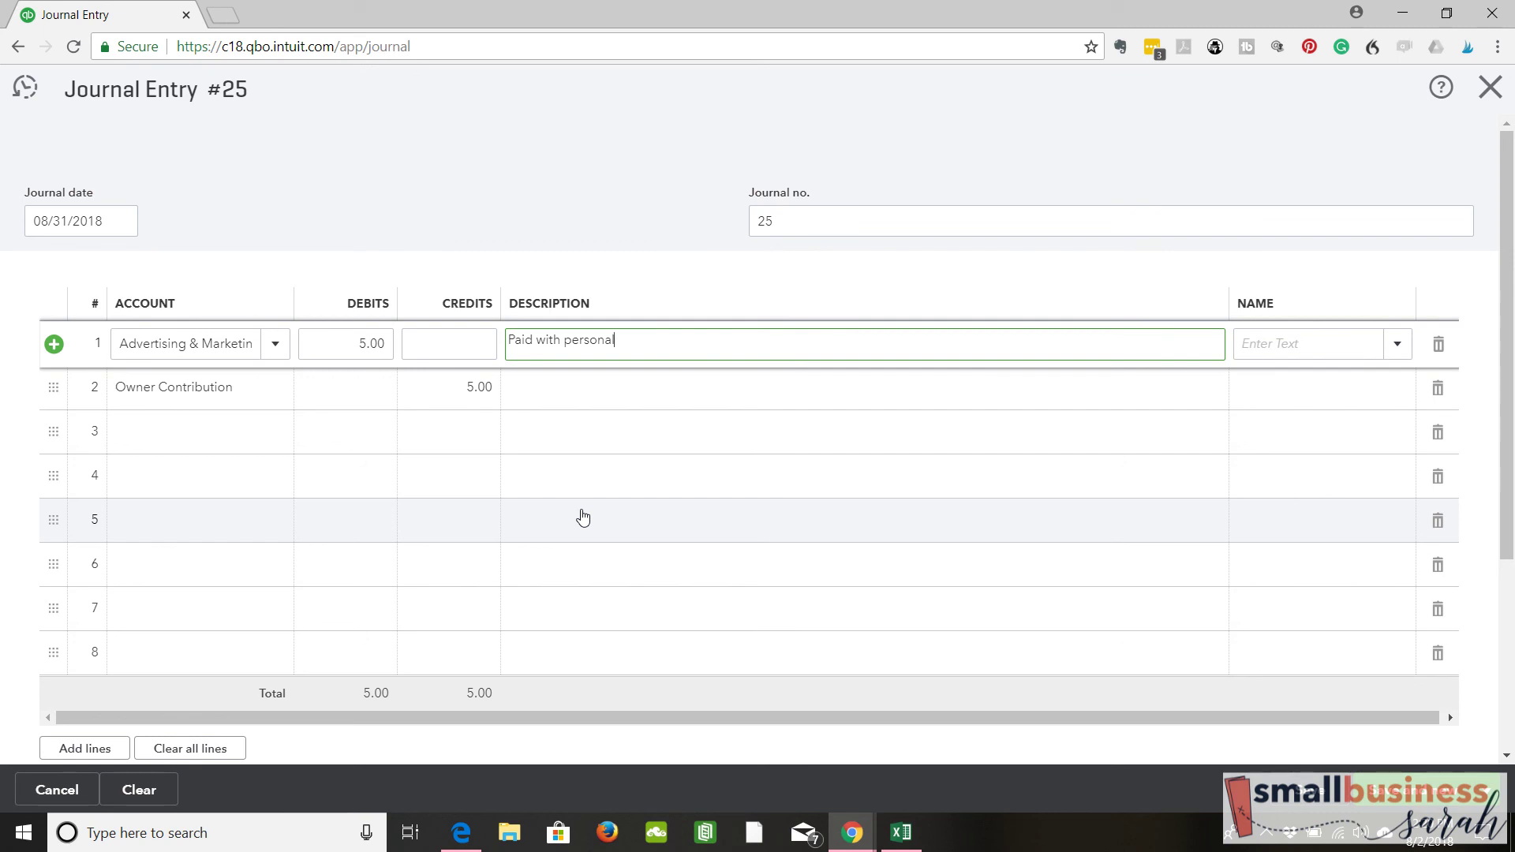
pyautogui.click(288, 394)
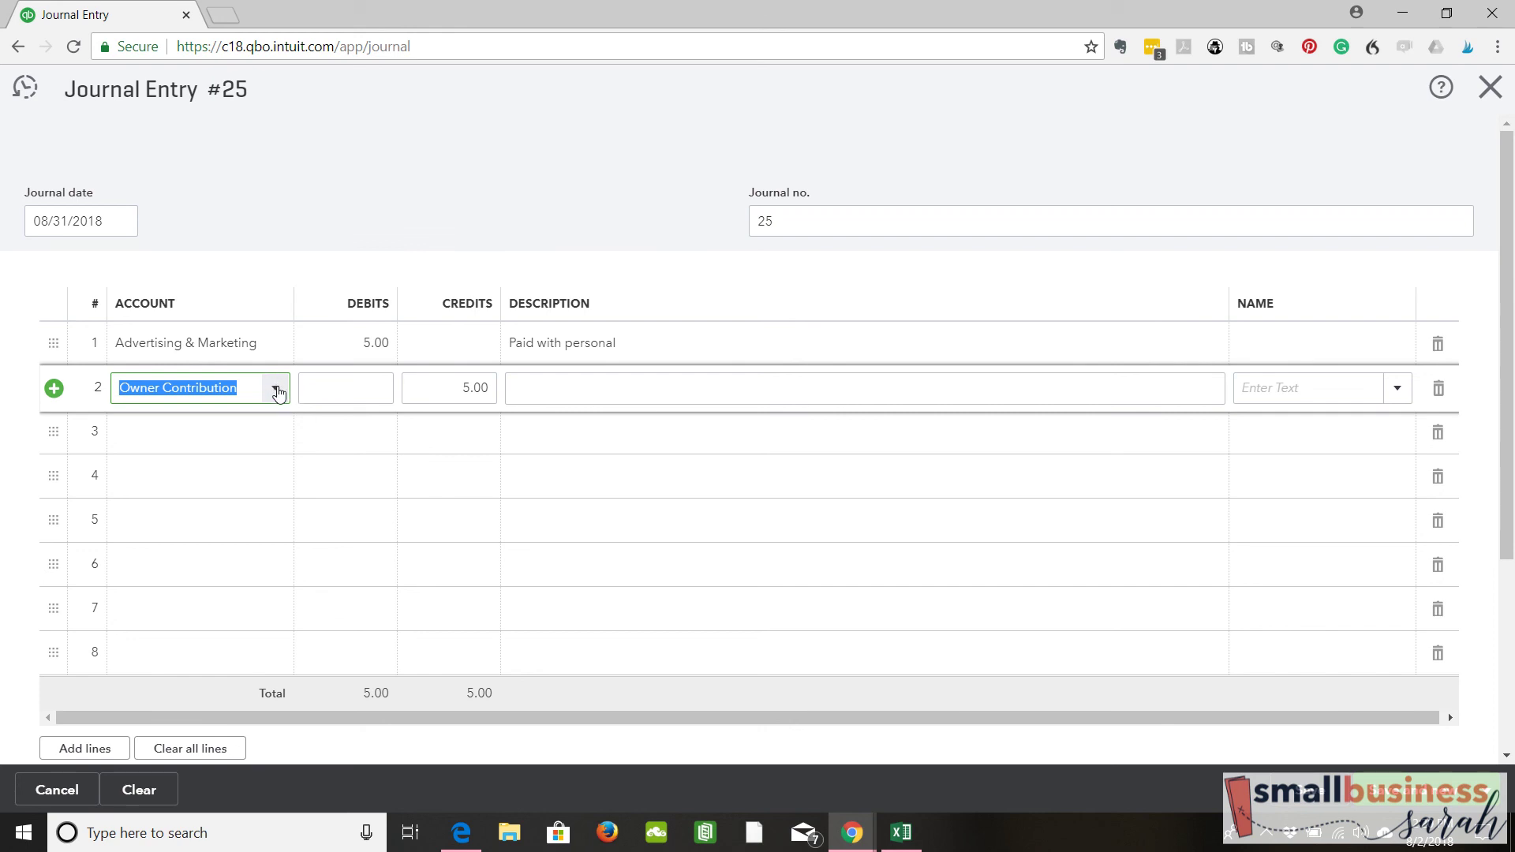
pyautogui.click(277, 391)
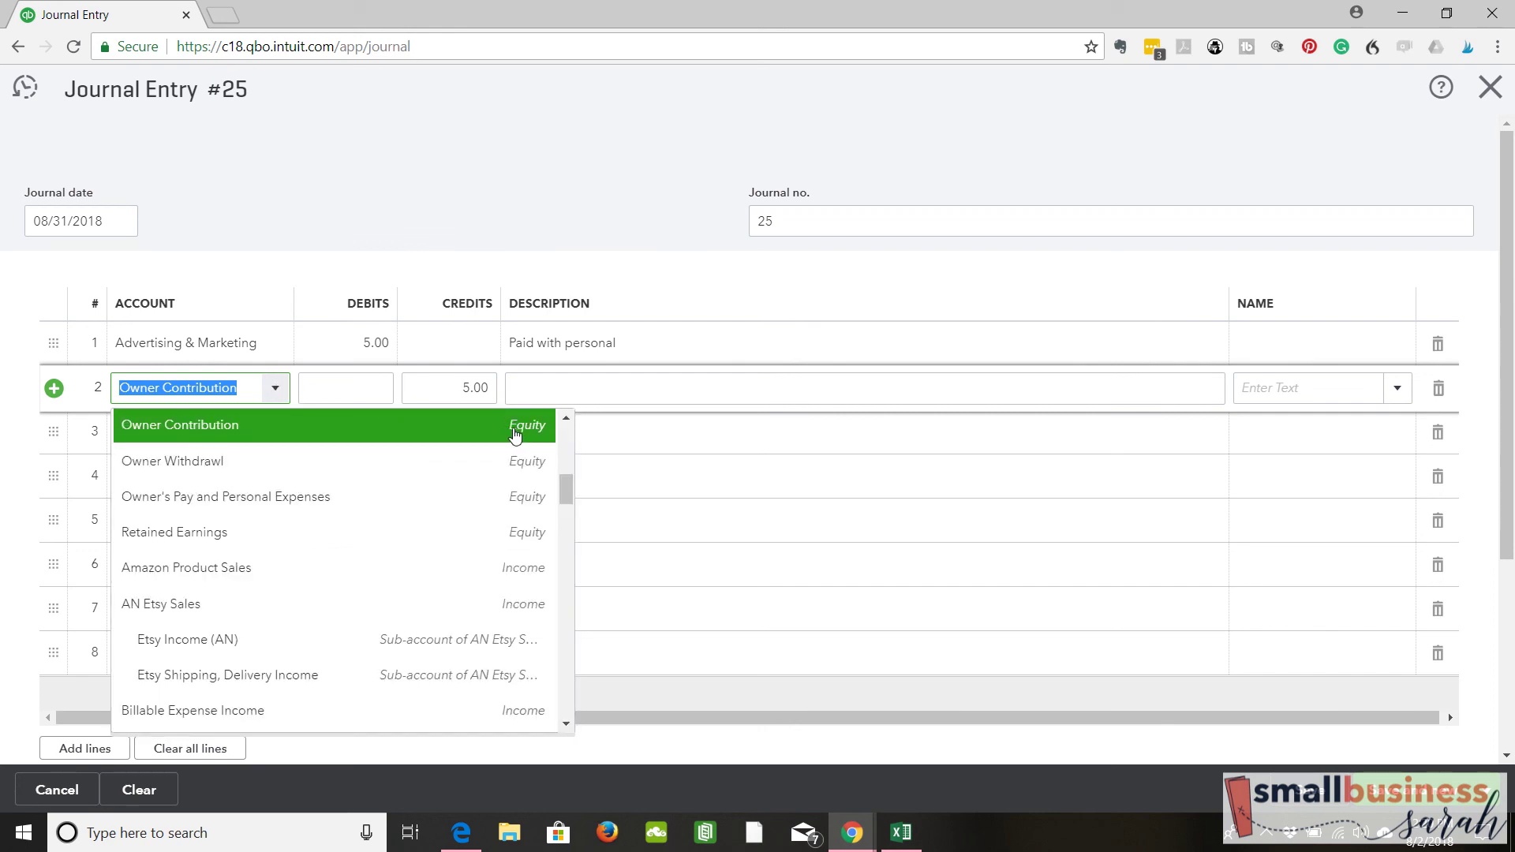
pyautogui.click(471, 449)
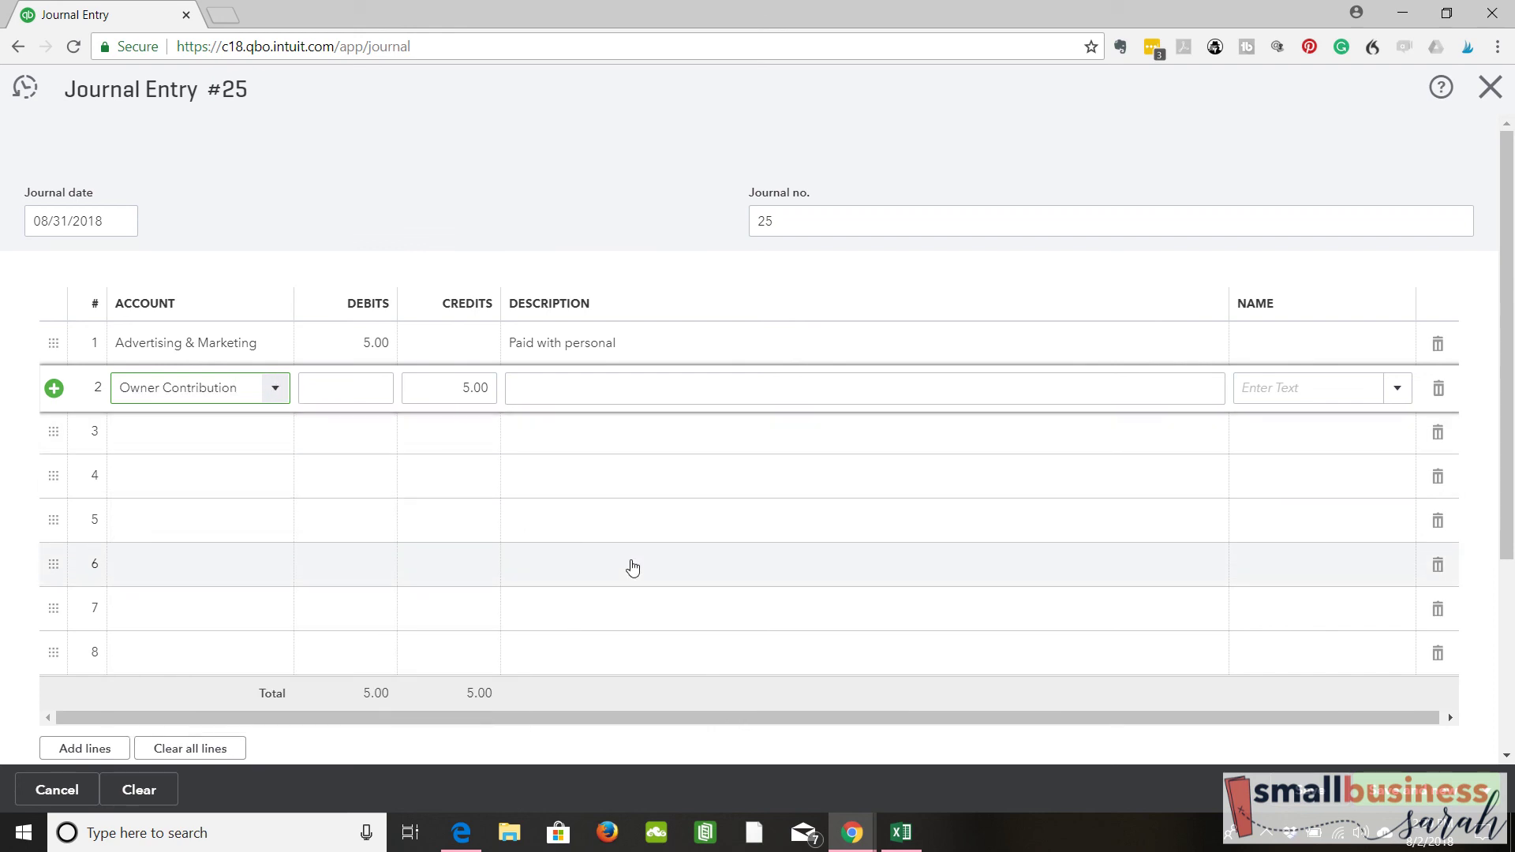